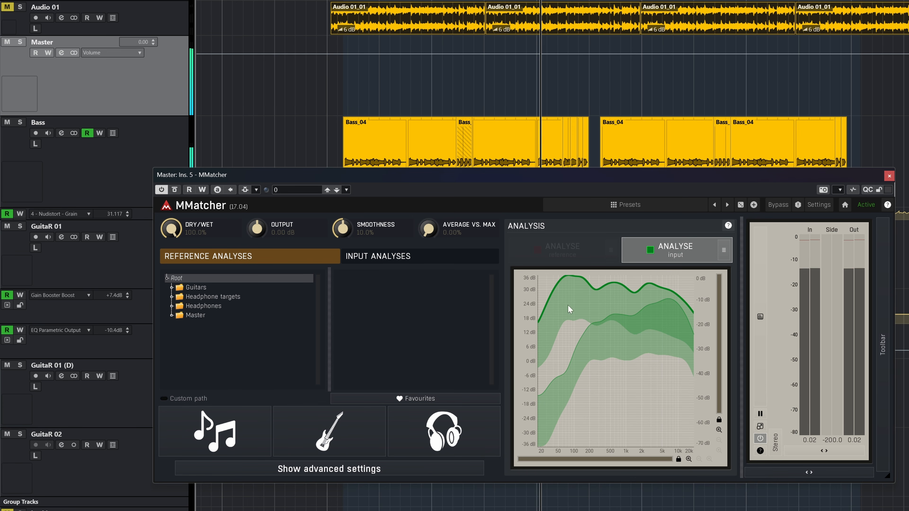
# Step: Finish the input analysis on the Master channel, and analyse the Audio 01 track as the reference
pyautogui.click(679, 258)
pyautogui.click(569, 251)
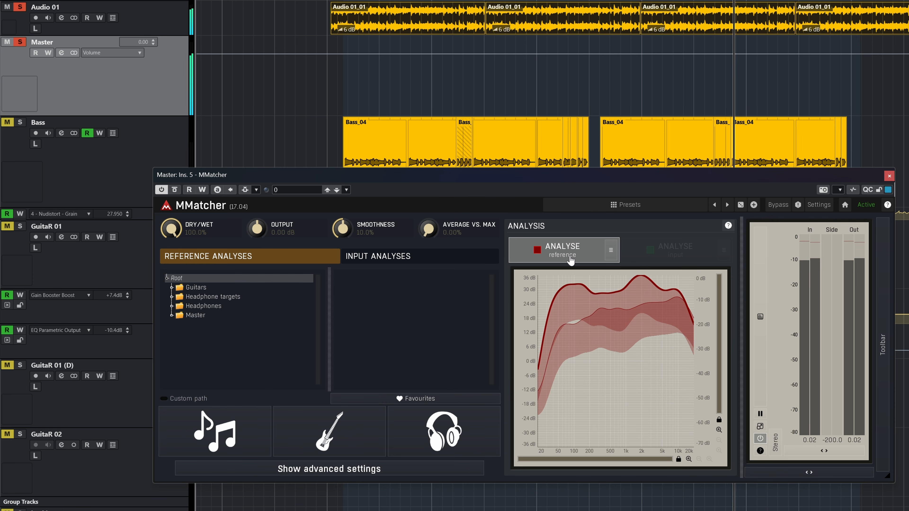
pyautogui.click(570, 260)
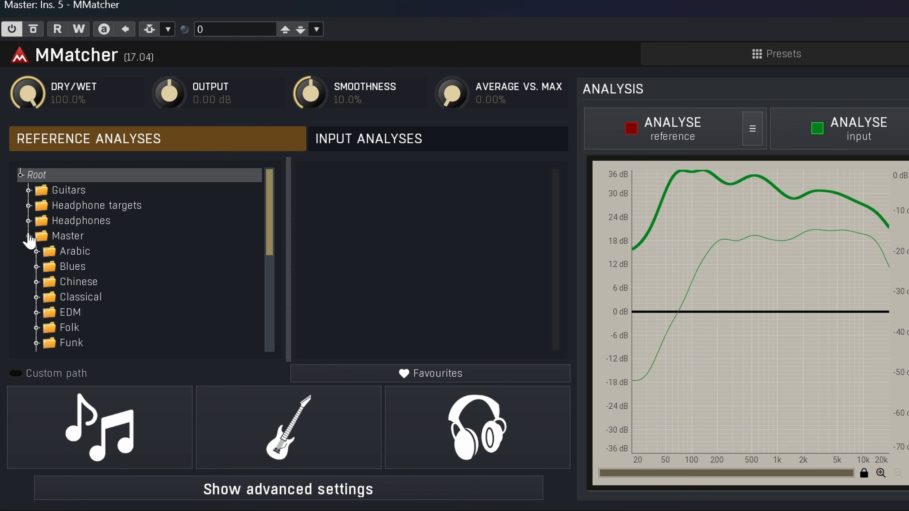
# Step: Apply Red Hot Chili Peppers - Give It Away (1991) from the Master > Rock > Funk references and open the advanced settings
pyautogui.moveTo(266, 183); pyautogui.dragTo(260, 273)
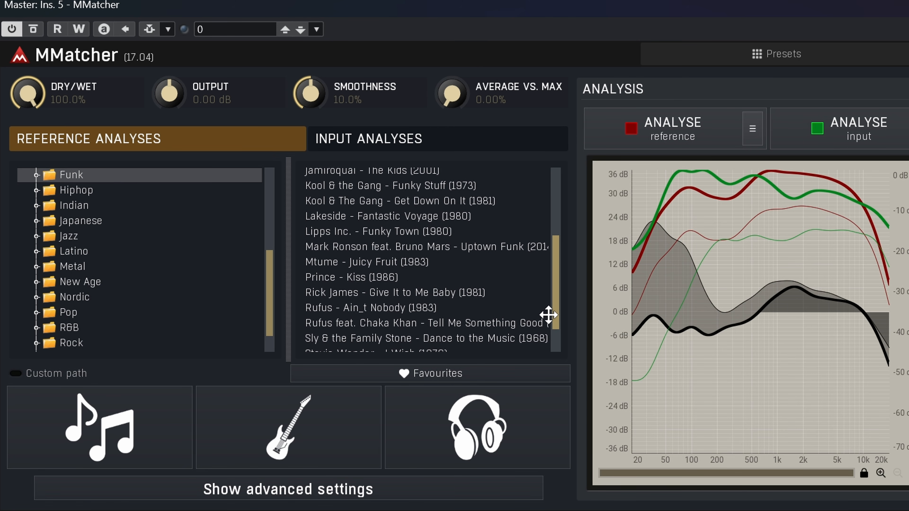
pyautogui.click(66, 343)
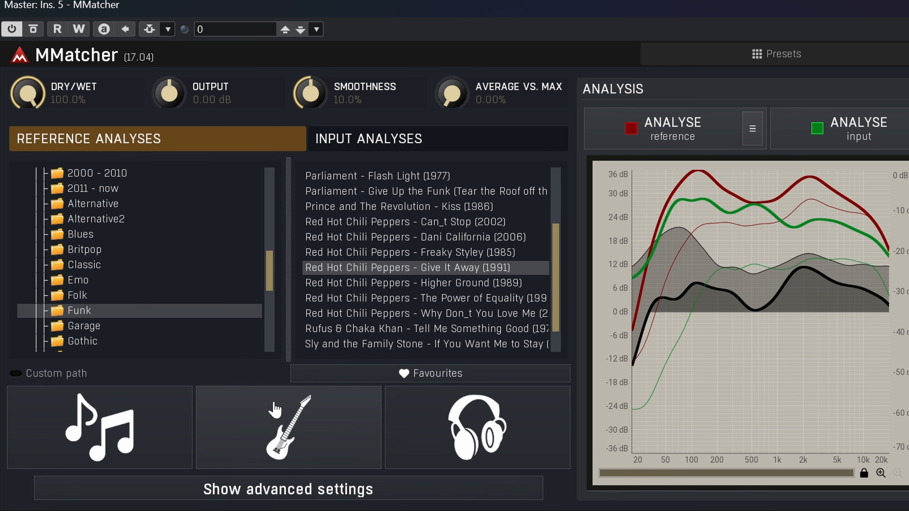
pyautogui.click(306, 493)
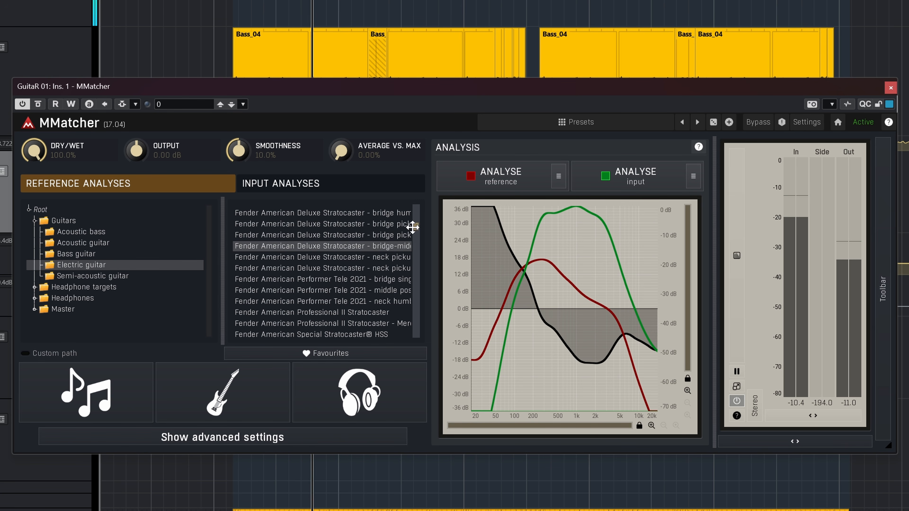
# Step: Audition the ESP LTD KH-602 - aurora, Fame Classic IV Stratocaster, Ernie Ball Music Man Majesty and Ernie Ball Steve Morse electric guitar references on GuitaR 01
pyautogui.scroll(4, 415, 227)
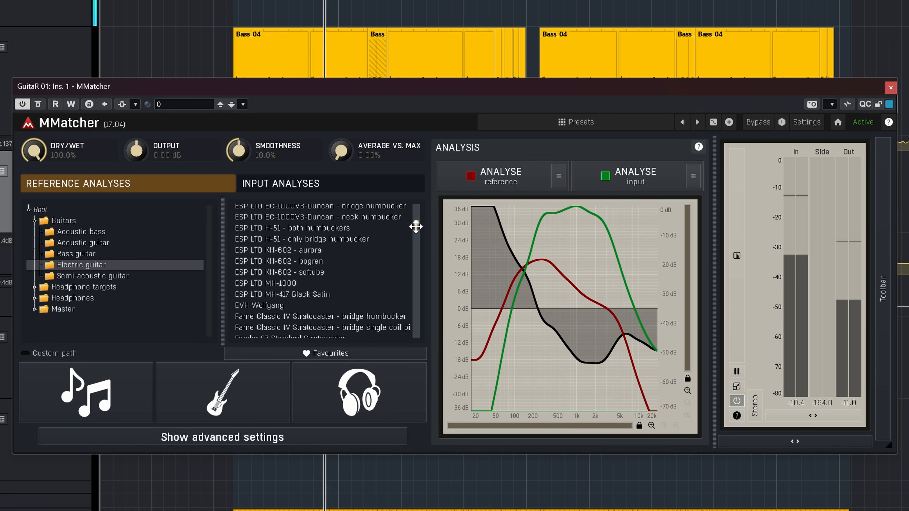
pyautogui.click(301, 252)
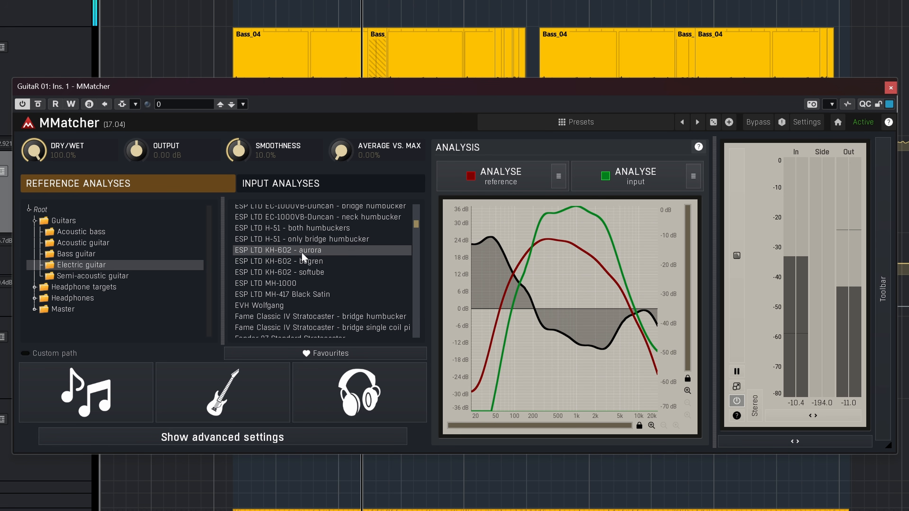
pyautogui.click(291, 319)
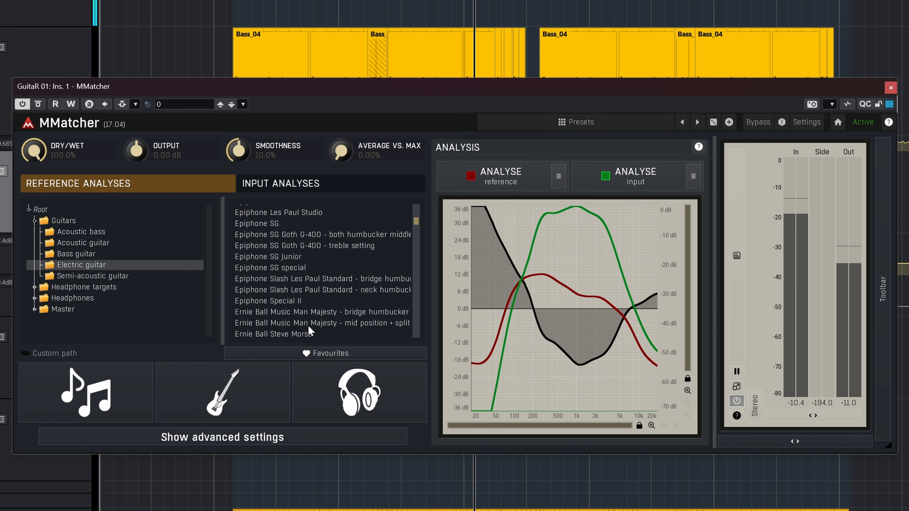
pyautogui.click(308, 325)
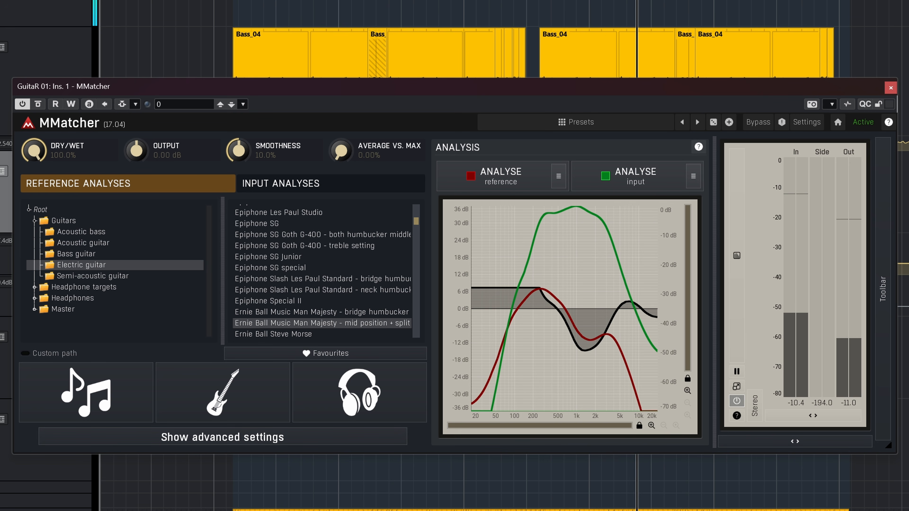
pyautogui.click(297, 333)
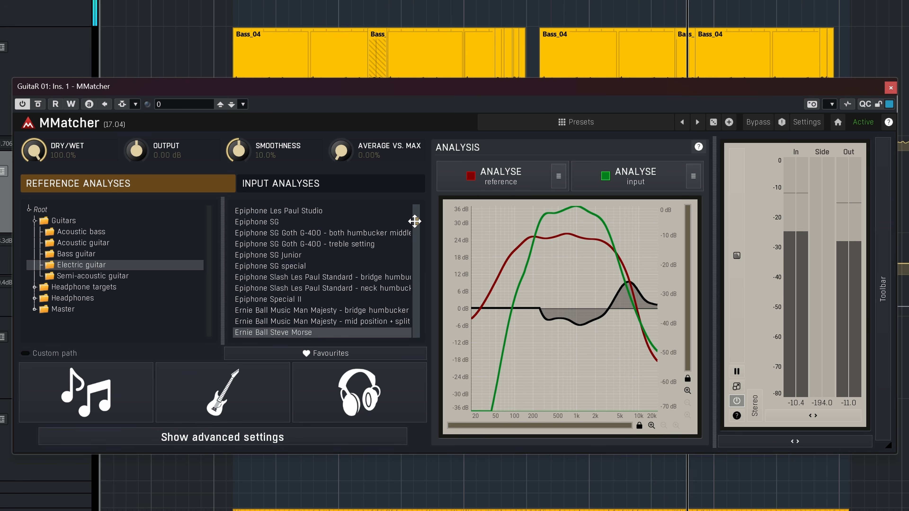
# Step: Audition the Epiphone Les Paul Special II and Epiphone Les Paul Standard 90s both-humbucker references
pyautogui.scroll(5, 414, 222)
pyautogui.click(316, 306)
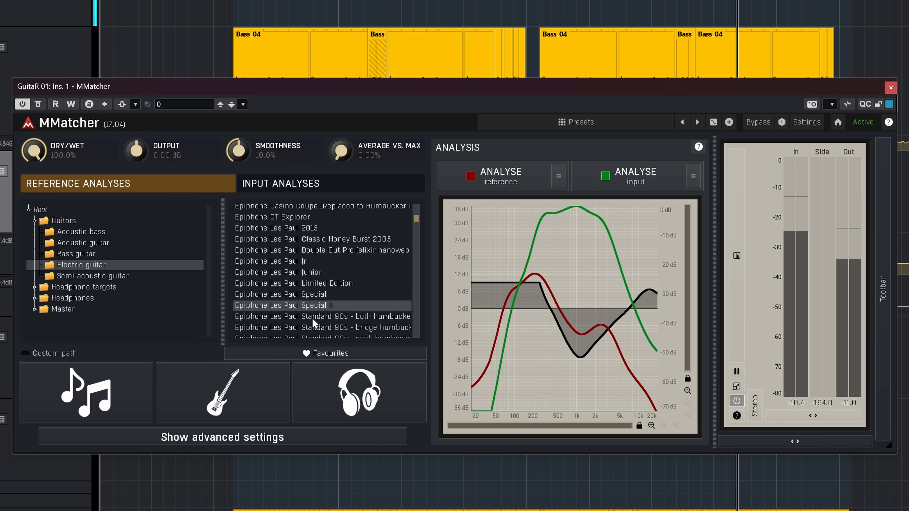
pyautogui.click(312, 317)
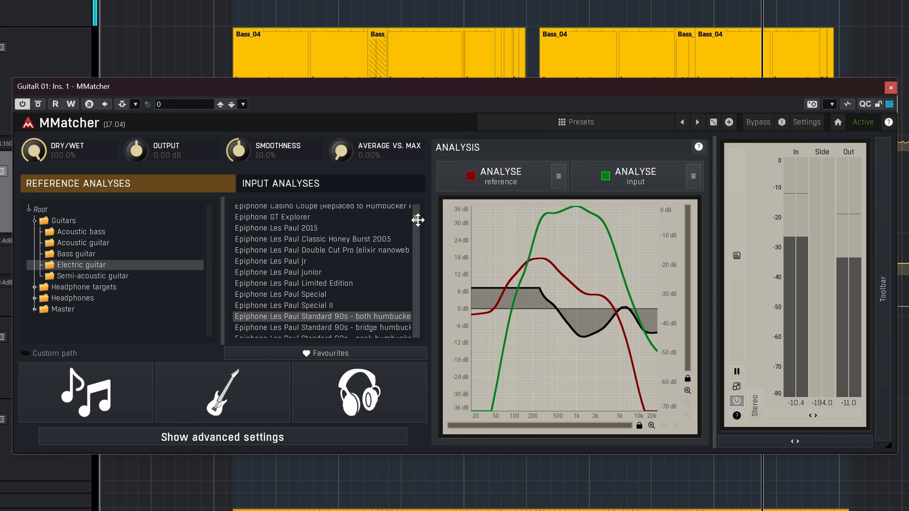
# Step: Audition the Fender American Performer Tele 2021 middle-position and American Professional II Stratocaster references, comparing them with the bypassed signal
pyautogui.scroll(10, 417, 220)
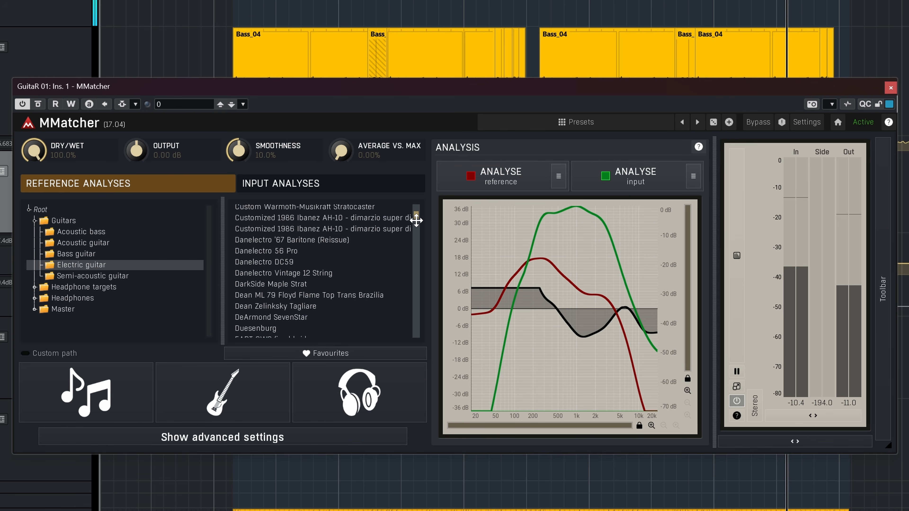
pyautogui.moveTo(414, 222); pyautogui.dragTo(406, 233)
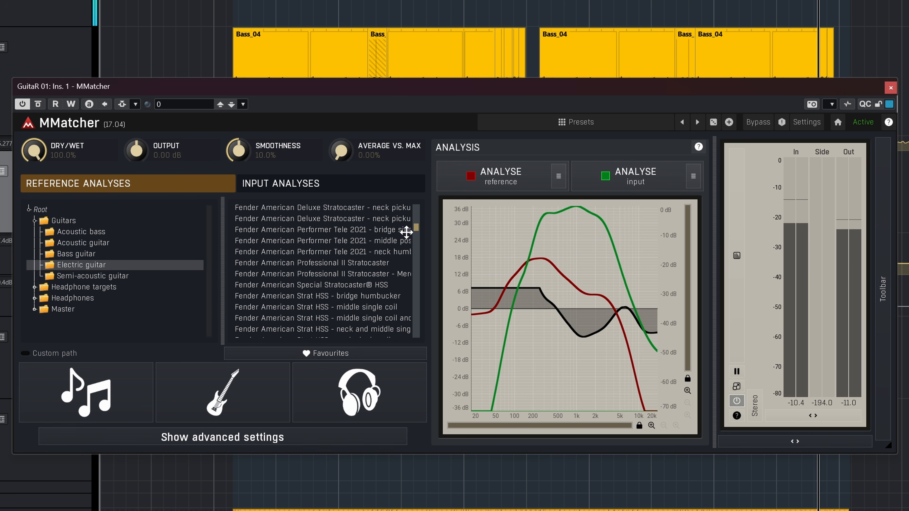
pyautogui.click(341, 241)
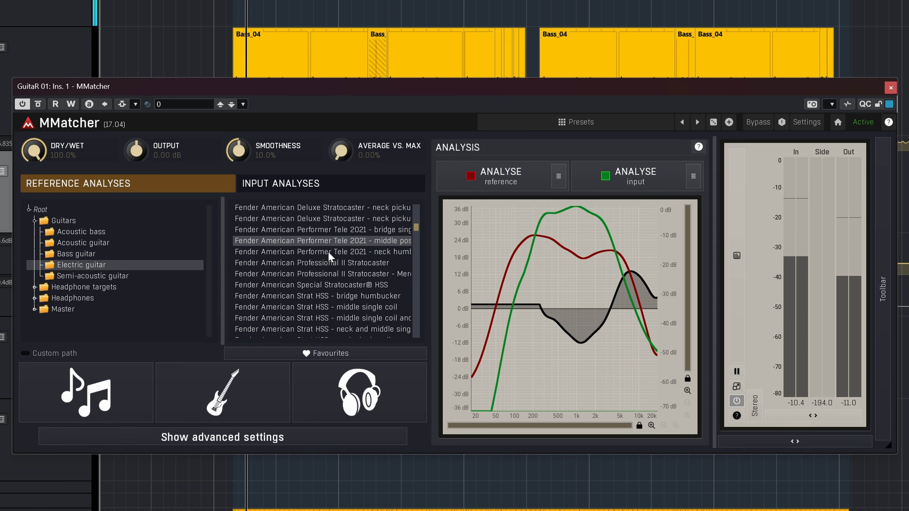
pyautogui.click(38, 105)
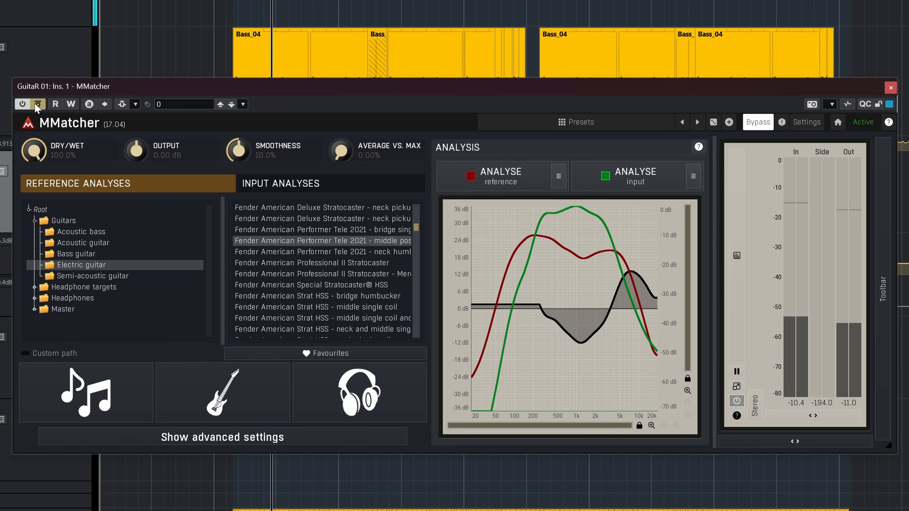
pyautogui.click(37, 105)
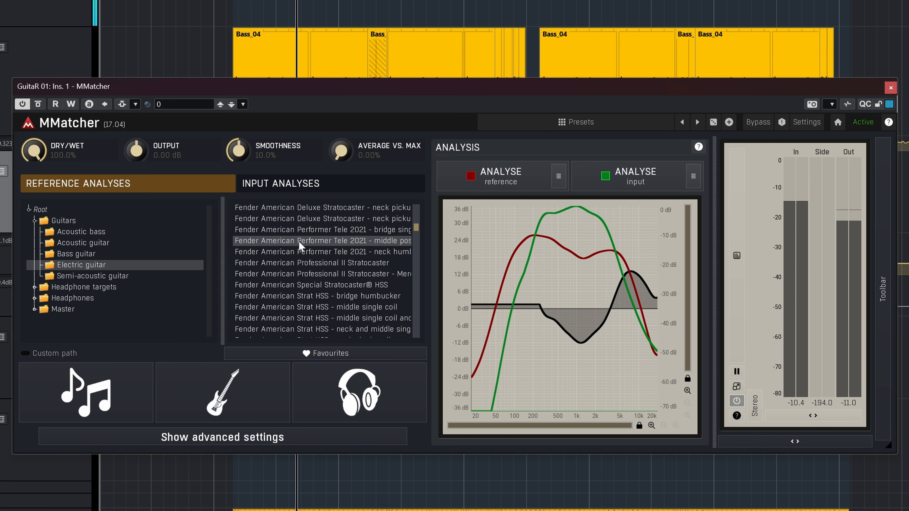
pyautogui.click(297, 266)
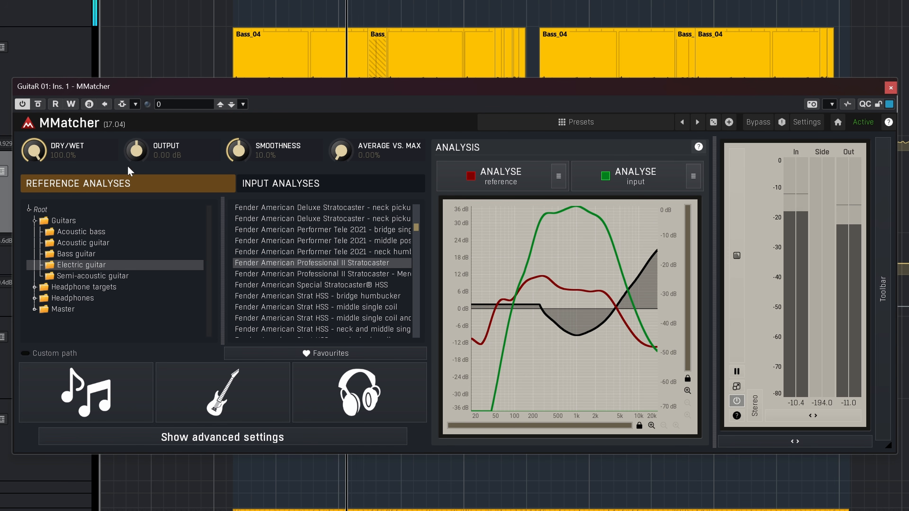
pyautogui.click(38, 103)
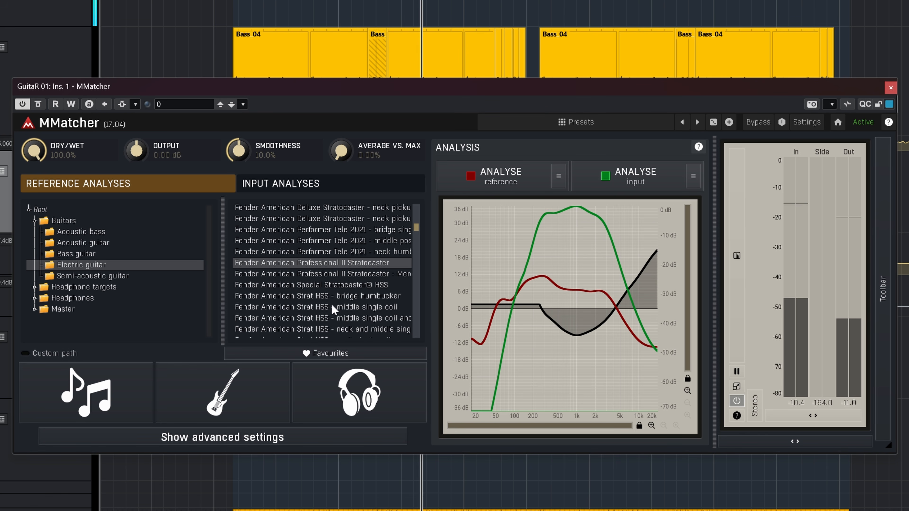
# Step: Try two Fender American Strat HSS references, bridge humbucker and middle single coil combination, and apply a Fender American Deluxe Stratocaster bridge pickup reference
pyautogui.click(333, 298)
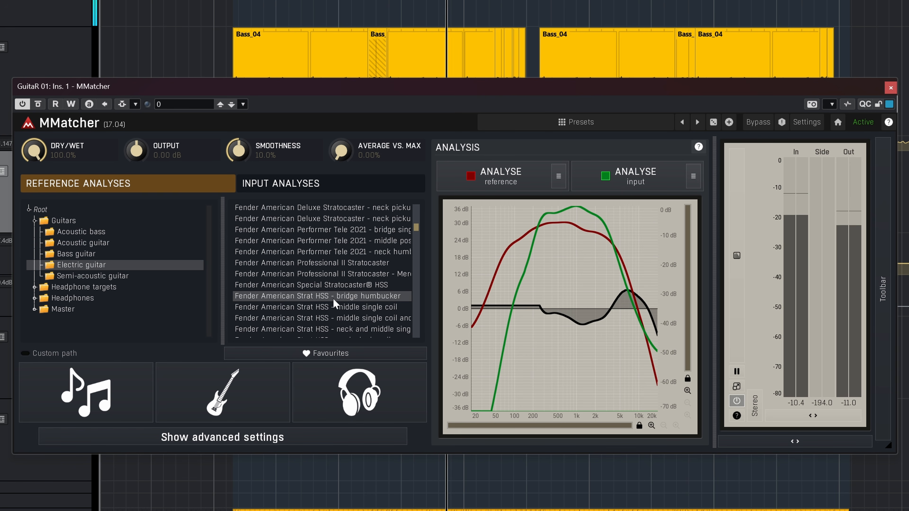
pyautogui.click(326, 319)
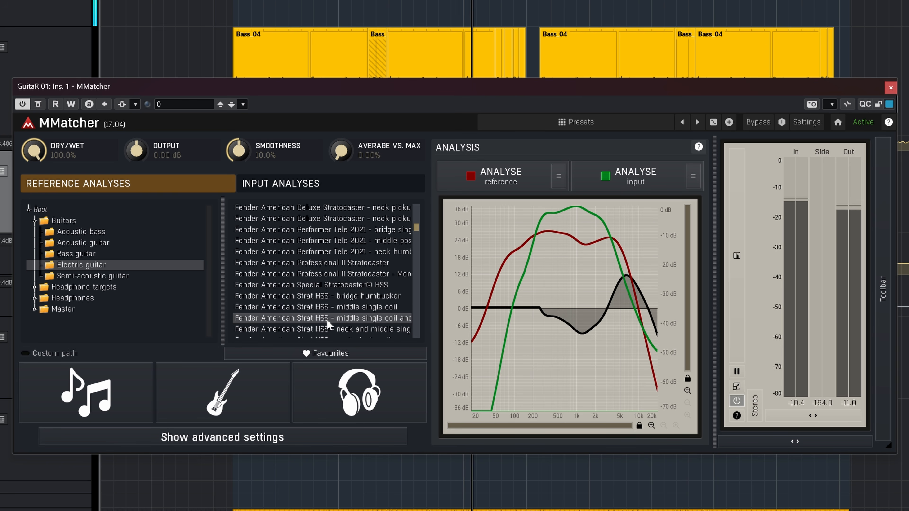
pyautogui.scroll(4, 415, 227)
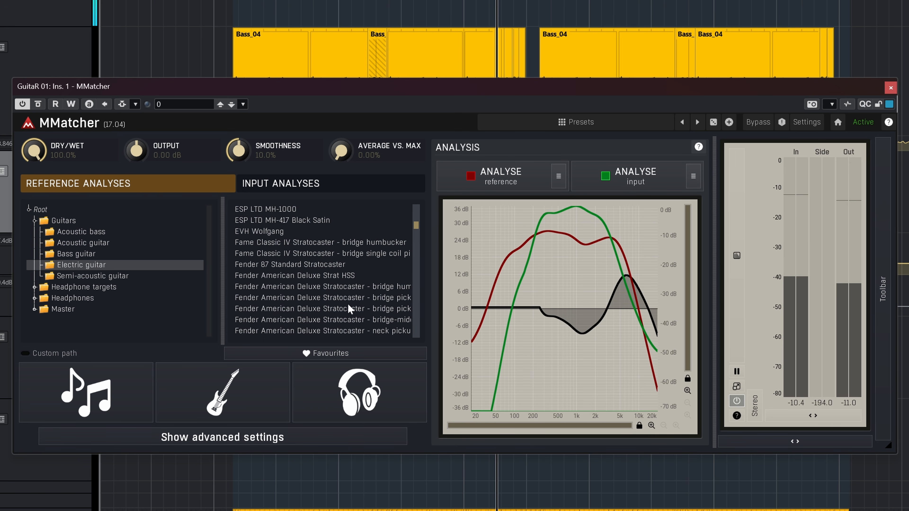
pyautogui.click(341, 299)
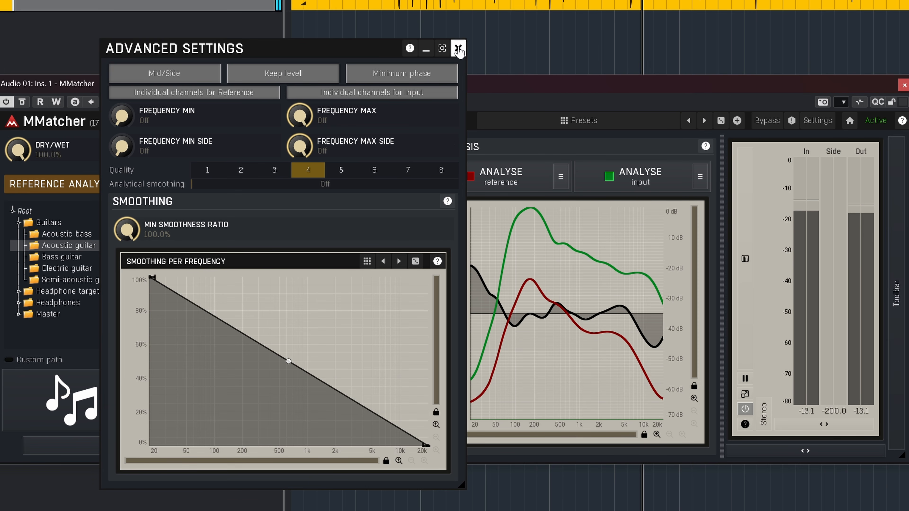
# Step: Close the advanced settings and audition the Dean Exotica steel string and Samick SW 115 D EQ - 2 acoustic guitar references on Audio 01
pyautogui.click(458, 45)
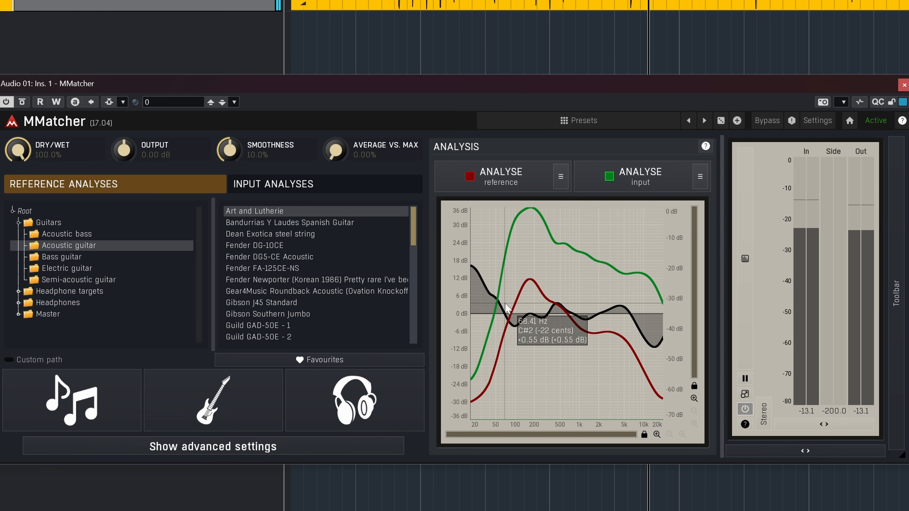
pyautogui.click(276, 235)
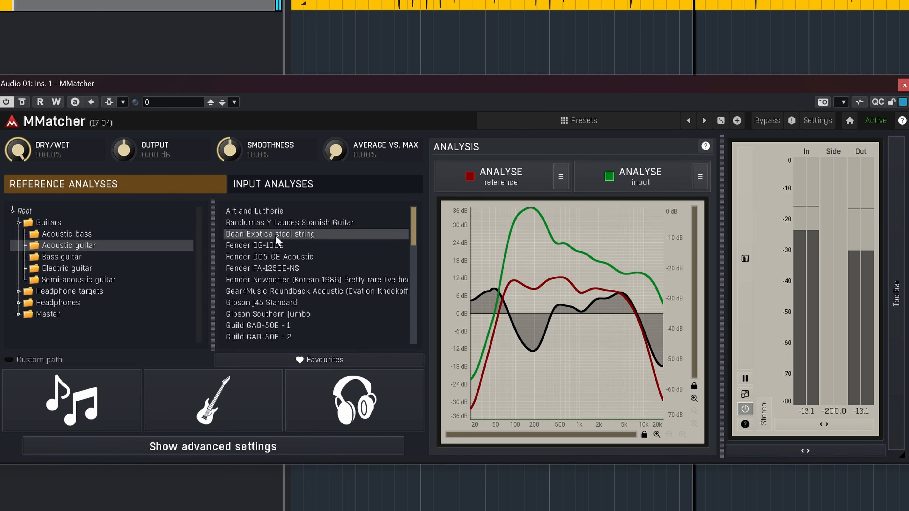
pyautogui.moveTo(414, 230); pyautogui.dragTo(412, 301)
pyautogui.click(295, 284)
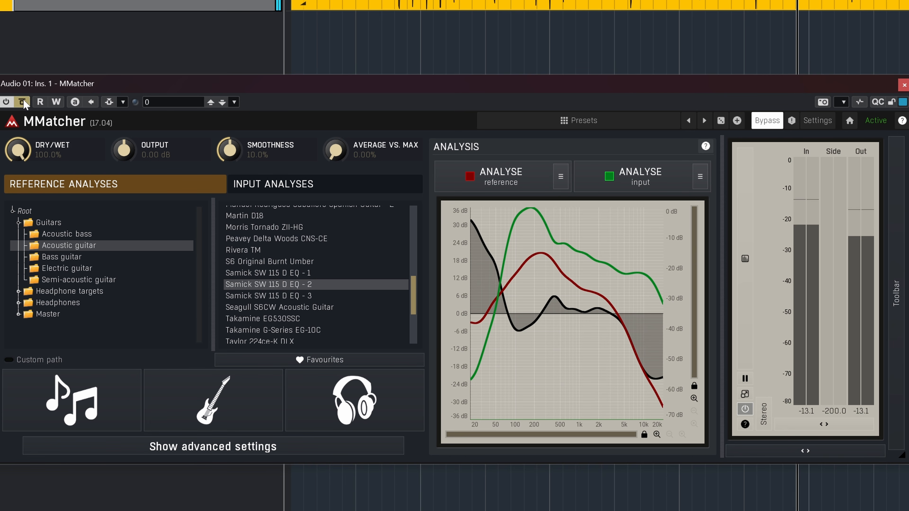
# Step: Audition the Taylor 814, TornadoByMorris_ZIDeluxe and Yamaha FG12 12 String Acoustic references for the acoustic guitar
pyautogui.moveTo(413, 291); pyautogui.dragTo(413, 313)
pyautogui.click(246, 291)
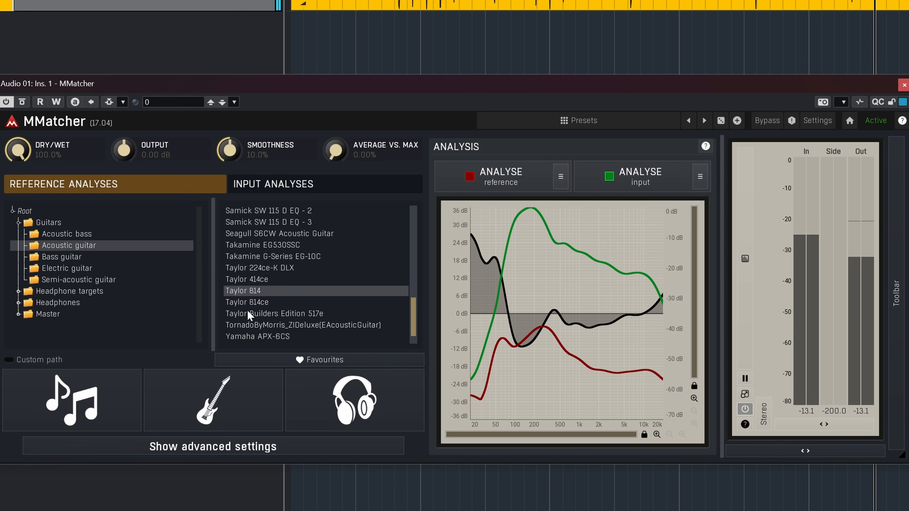
pyautogui.click(247, 324)
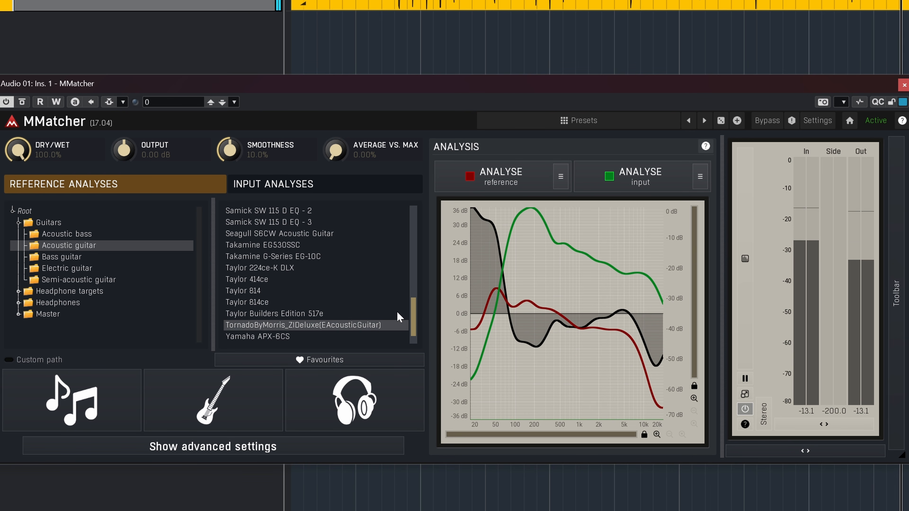
pyautogui.moveTo(415, 308); pyautogui.dragTo(415, 347)
pyautogui.click(337, 340)
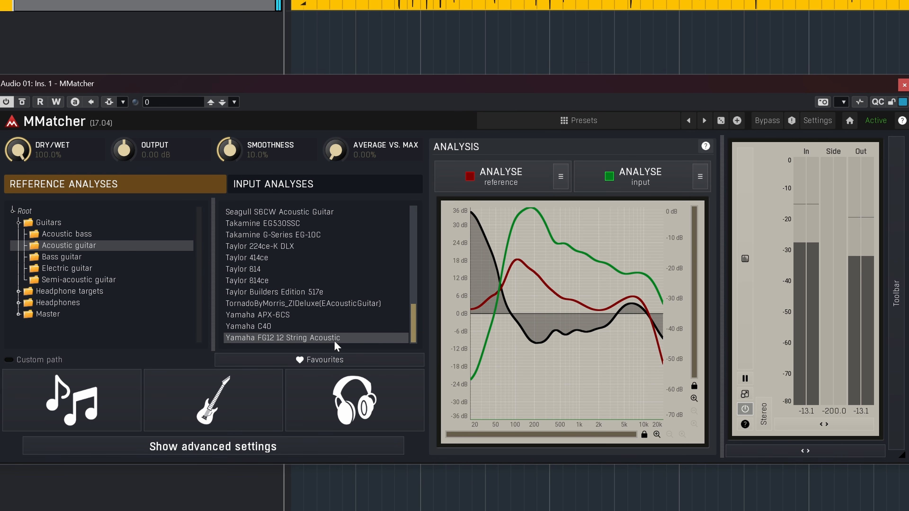
# Step: Choose a different acoustic guitar reference from earlier in the list and lower the Frequency Min limit in the advanced settings
pyautogui.moveTo(412, 325); pyautogui.dragTo(422, 227)
pyautogui.click(280, 246)
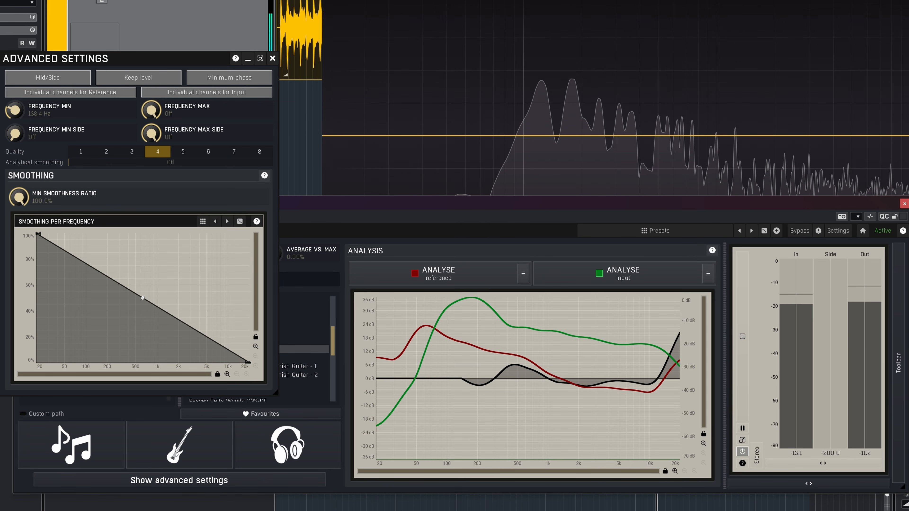
pyautogui.moveTo(15, 110); pyautogui.dragTo(14, 120)
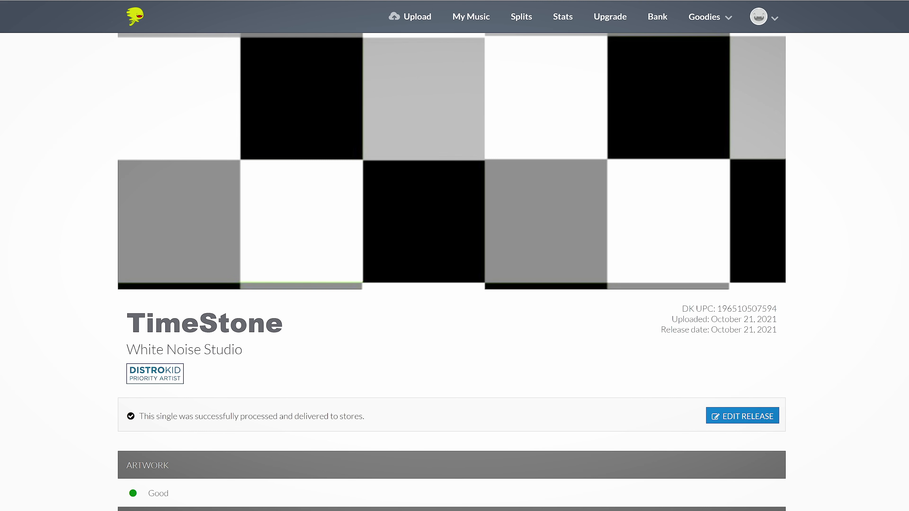
# Step: On the DistroKid splits page for TimeStone, set the existing collaborator's revenue share to 85% and add a row for another collaborator
pyautogui.scroll(-15, 452, 256)
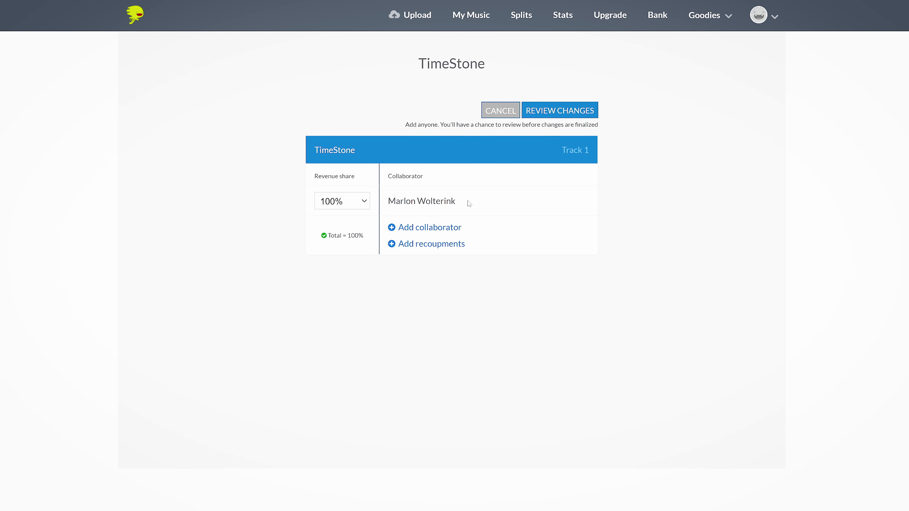
pyautogui.moveTo(387, 201); pyautogui.dragTo(470, 201)
pyautogui.click(362, 200)
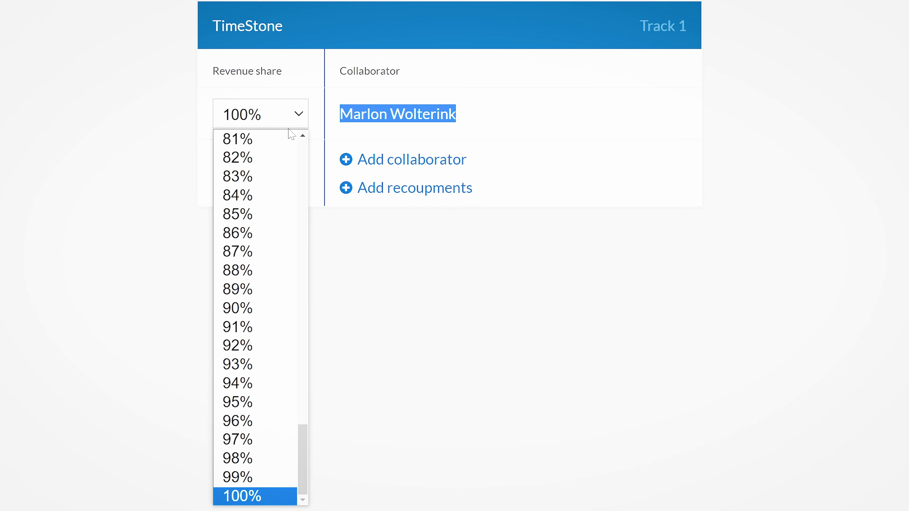
pyautogui.scroll(15, 251, 253)
pyautogui.scroll(-15, 258, 254)
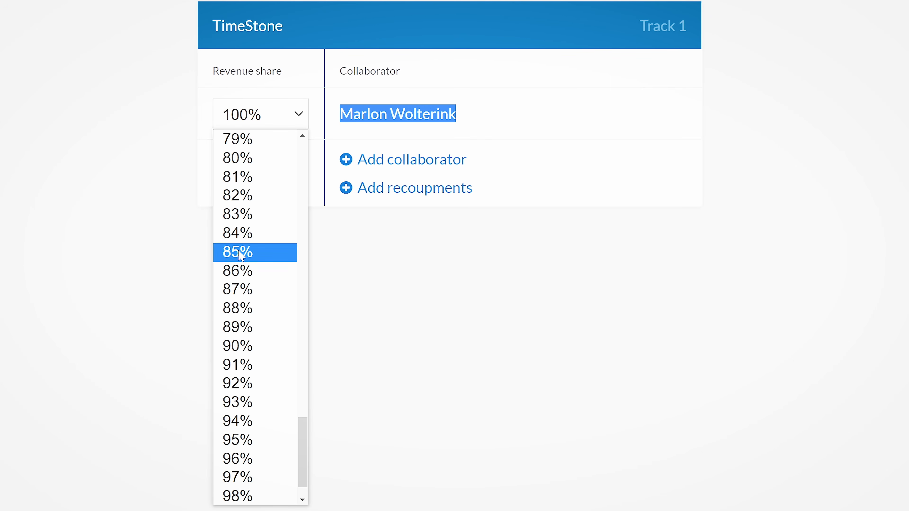
pyautogui.click(257, 252)
pyautogui.click(461, 160)
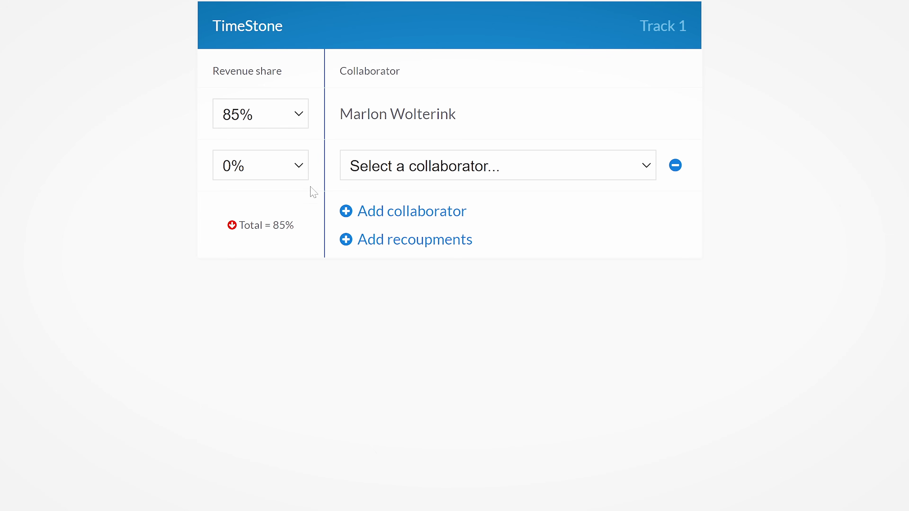
# Step: Set the new collaborator row's revenue share to 13%, add recoupments, and choose a different share for that row to get after recoupment
pyautogui.click(298, 177)
pyautogui.click(247, 433)
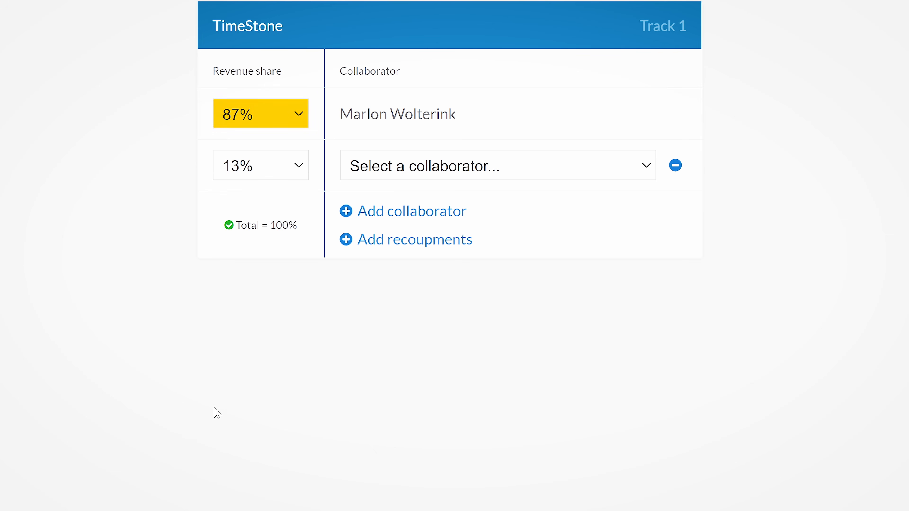
pyautogui.click(406, 247)
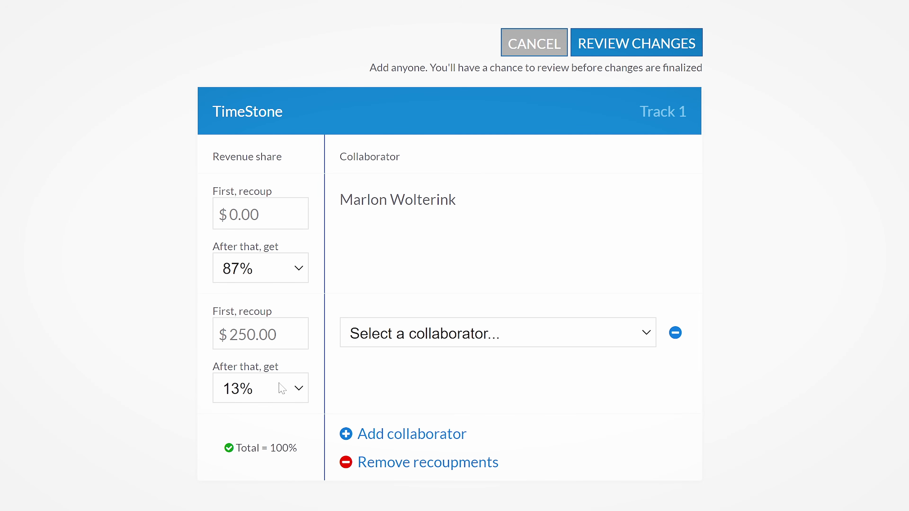
pyautogui.click(299, 394)
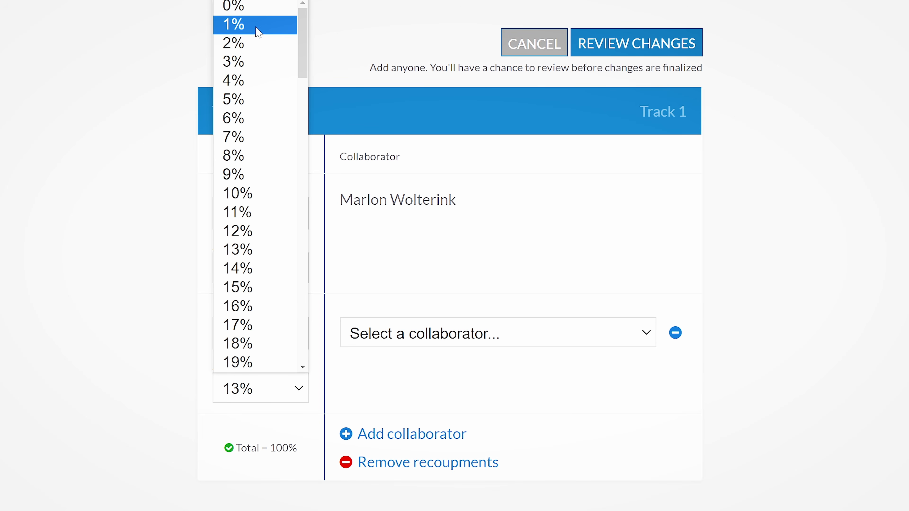
pyautogui.click(253, 42)
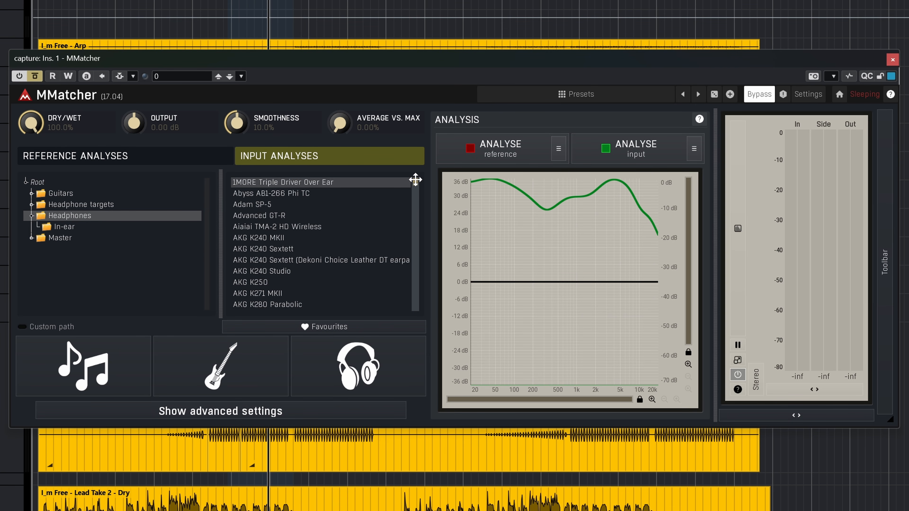
# Step: Browse the headphone models in the input analyses, switch to the reference analyses, and browse the models in the Headphones folder
pyautogui.moveTo(416, 179); pyautogui.dragTo(412, 209)
pyautogui.click(75, 156)
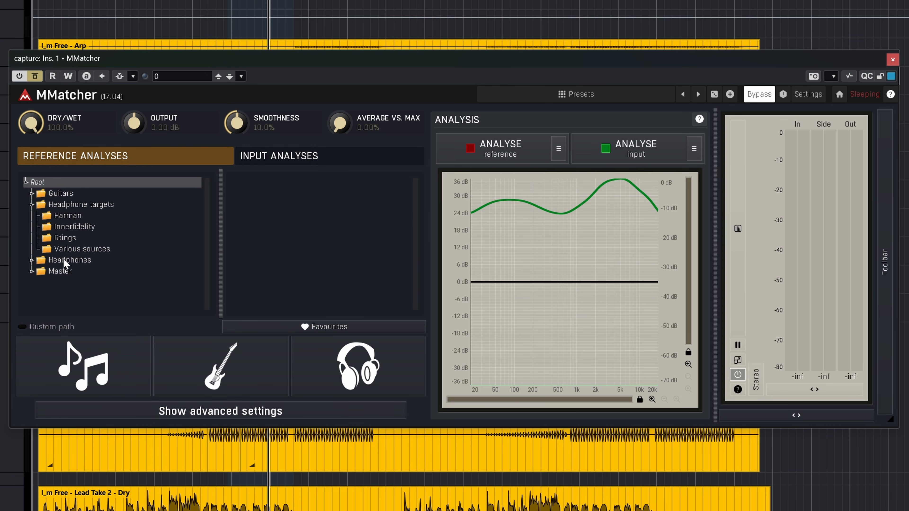
pyautogui.click(57, 262)
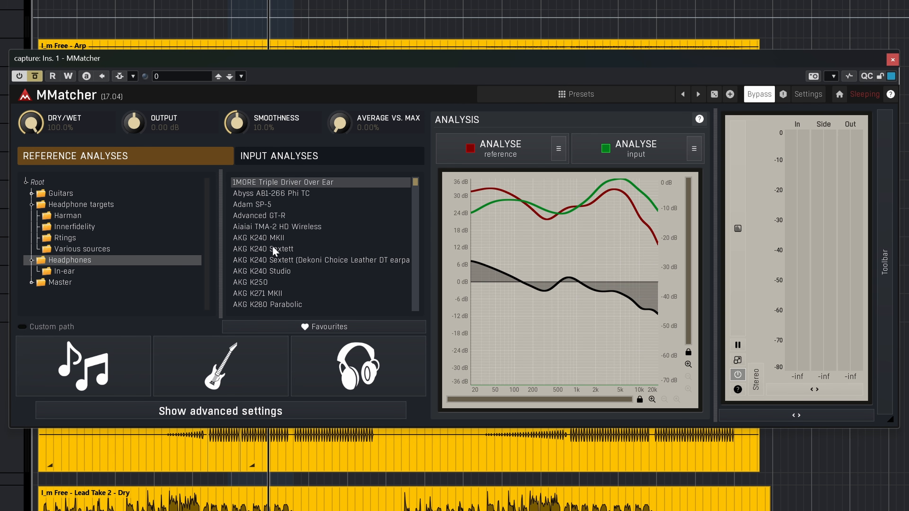
pyautogui.moveTo(419, 193); pyautogui.dragTo(415, 203)
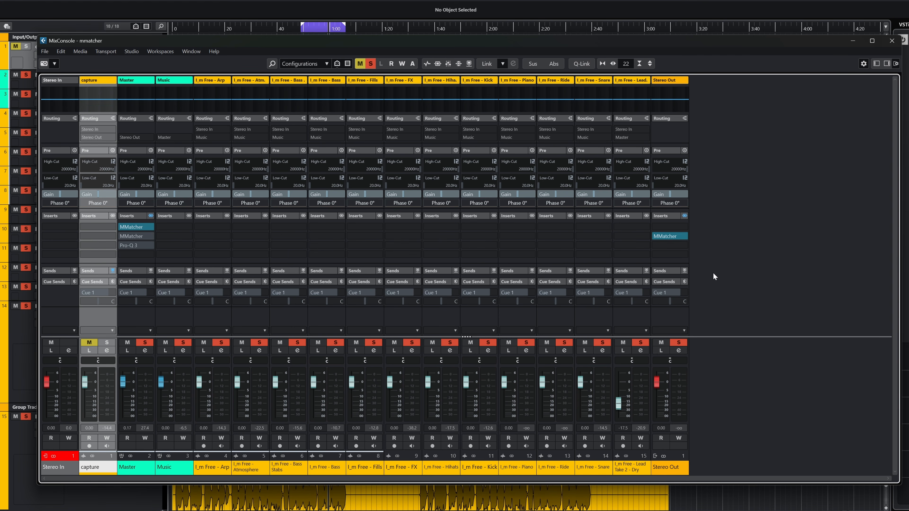
# Step: Open the MMatcher instance inserted on the Stereo Out channel in the MixConsole and reposition its window
pyautogui.click(663, 235)
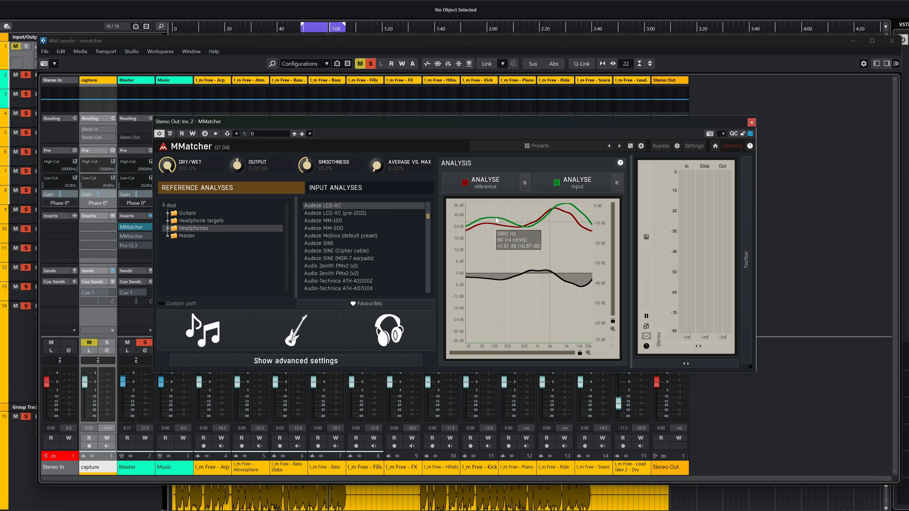
pyautogui.moveTo(472, 123); pyautogui.dragTo(504, 150)
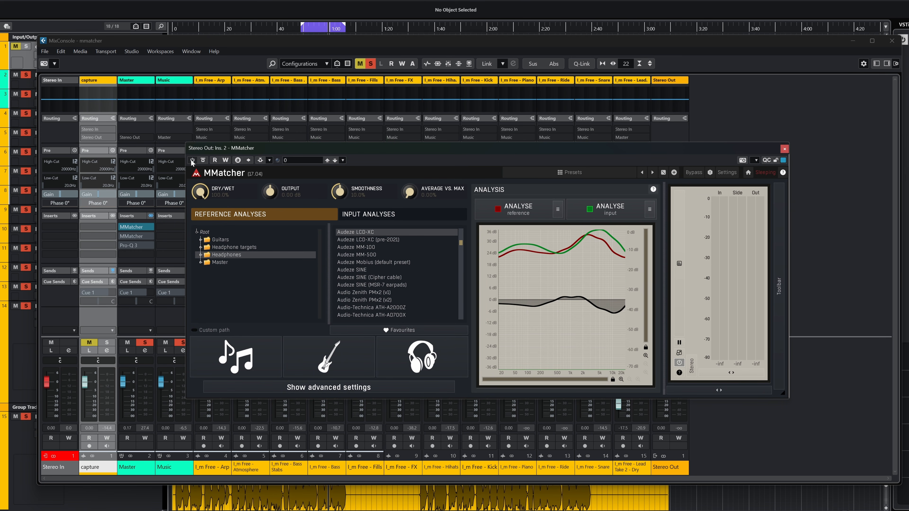
pyautogui.hotkey('ctrl', 'e')
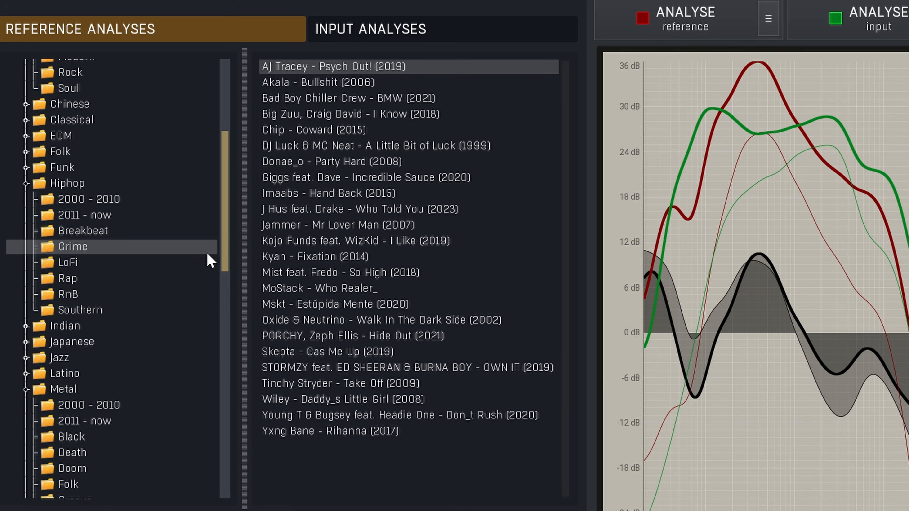
# Step: Browse the Hiphop Rap and Rock 2011 - now master reference folders, and use the input analysis in the Master track's second MMatcher
pyautogui.click(67, 281)
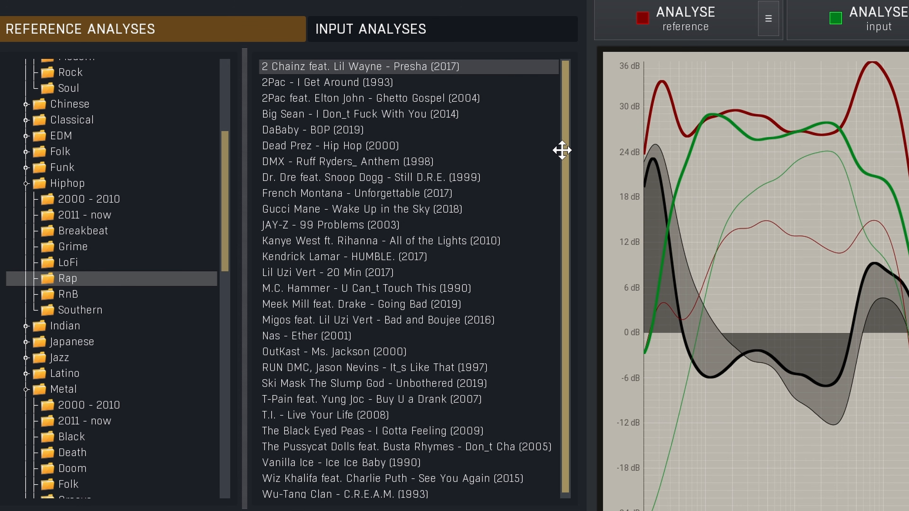
pyautogui.scroll(-1, 562, 148)
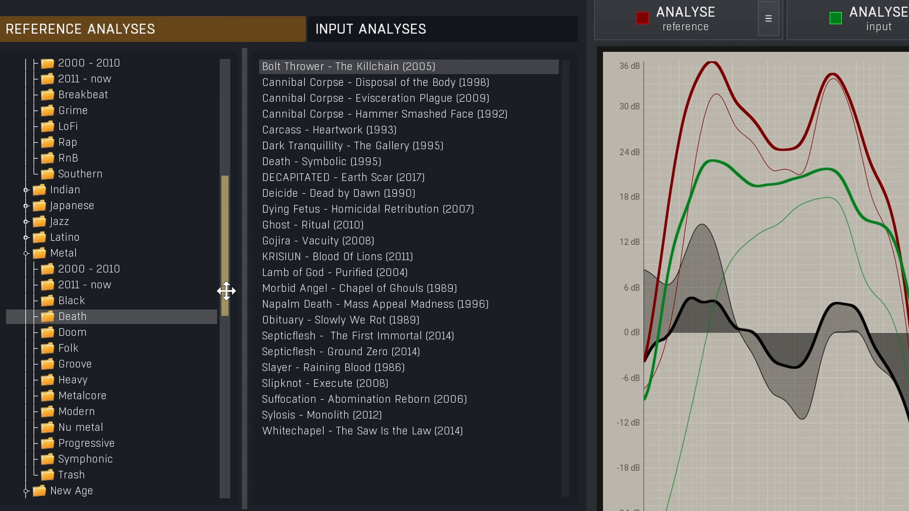
pyautogui.moveTo(227, 290); pyautogui.dragTo(204, 448)
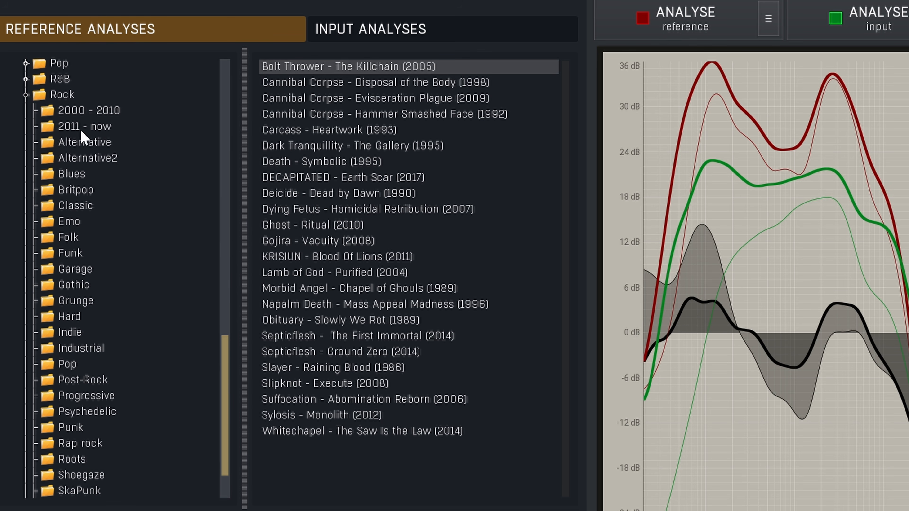
pyautogui.click(80, 126)
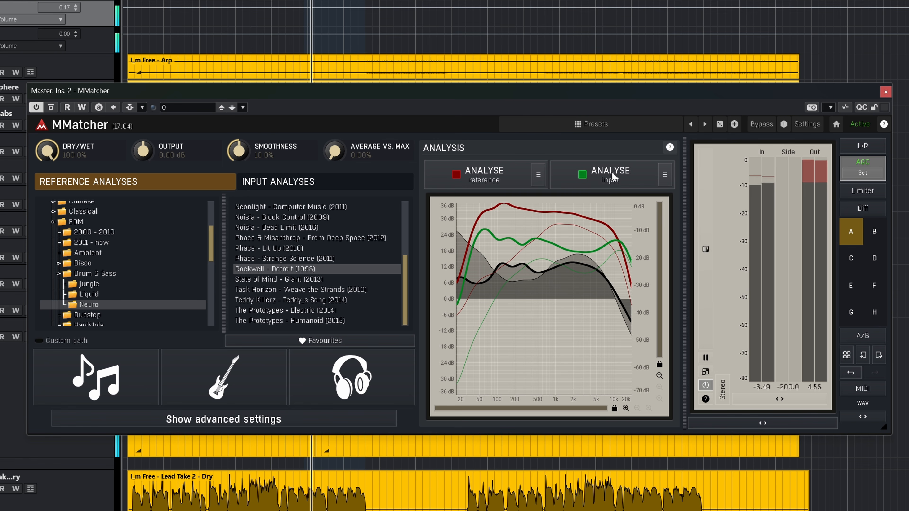
pyautogui.click(611, 172)
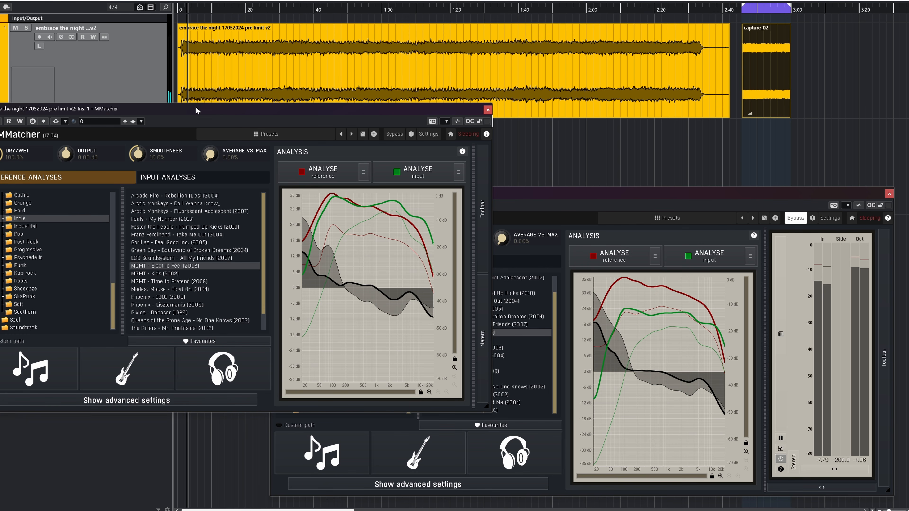
# Step: Play the embrace the night track with both MMatcher windows in view and compare the two instances by alternating which one is bypassed
pyautogui.moveTo(195, 107); pyautogui.dragTo(226, 88)
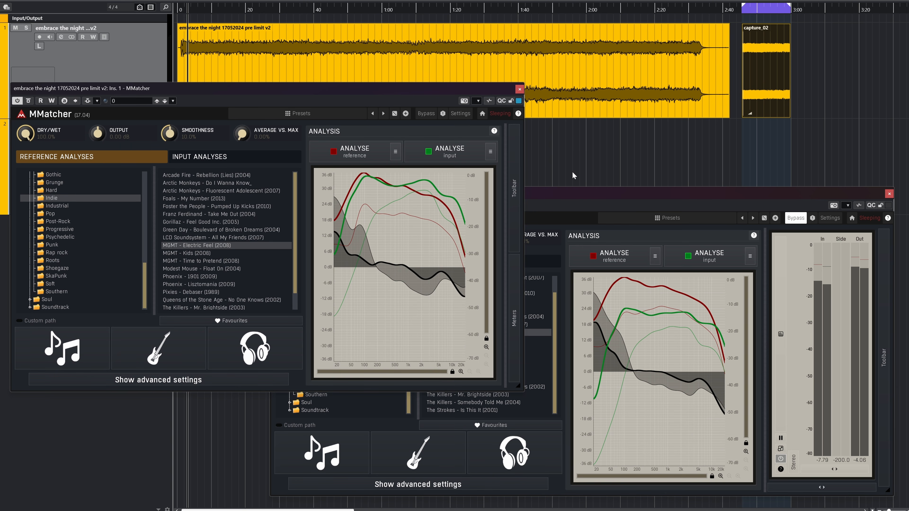
pyautogui.press('space')
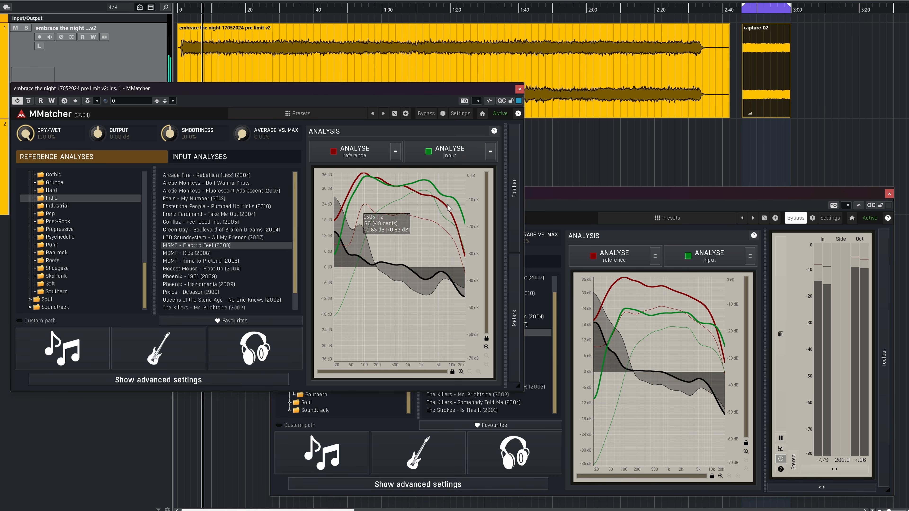
pyautogui.click(556, 195)
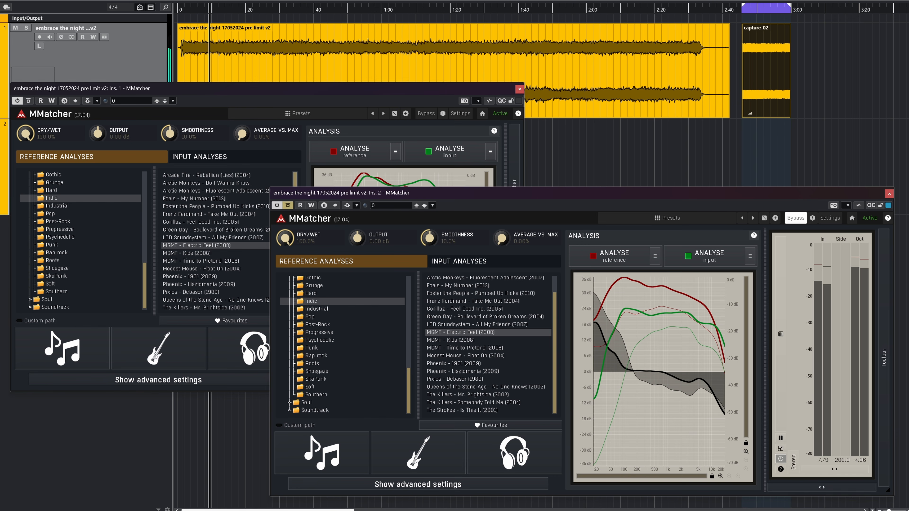
pyautogui.click(28, 101)
pyautogui.click(287, 206)
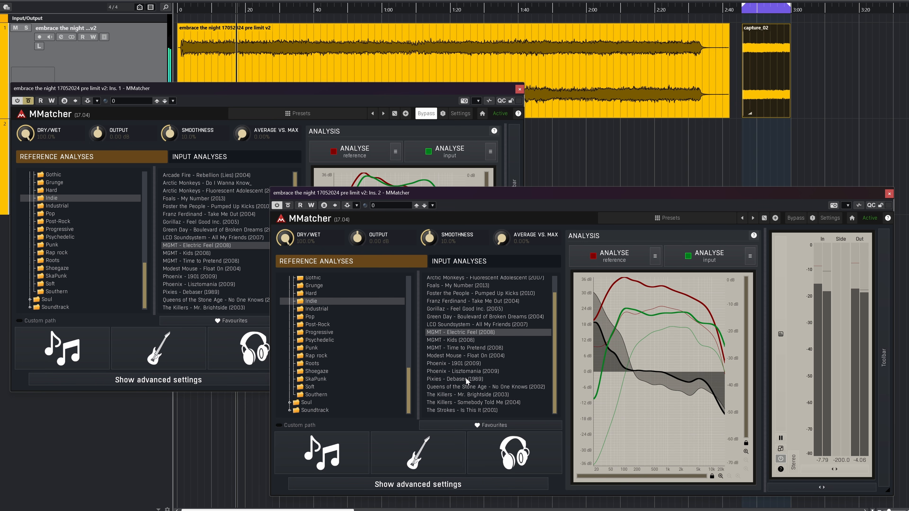
pyautogui.click(28, 101)
pyautogui.click(288, 206)
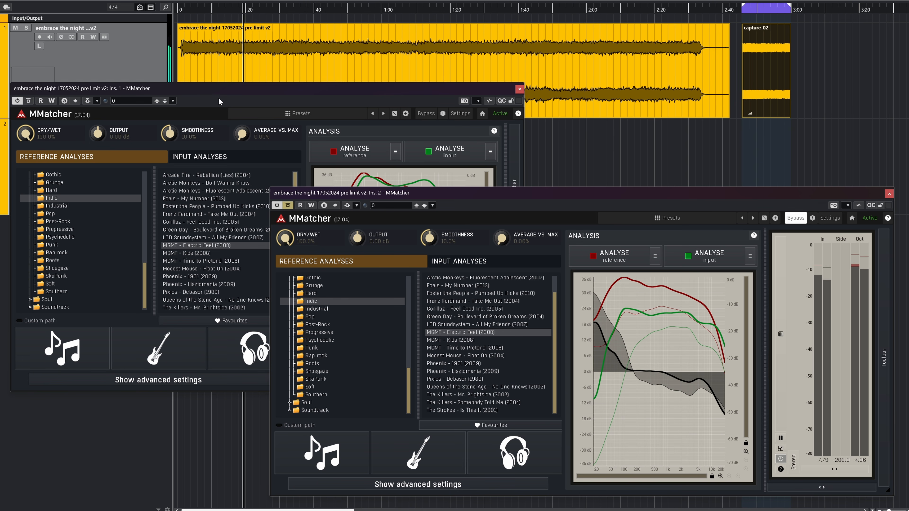
pyautogui.click(224, 90)
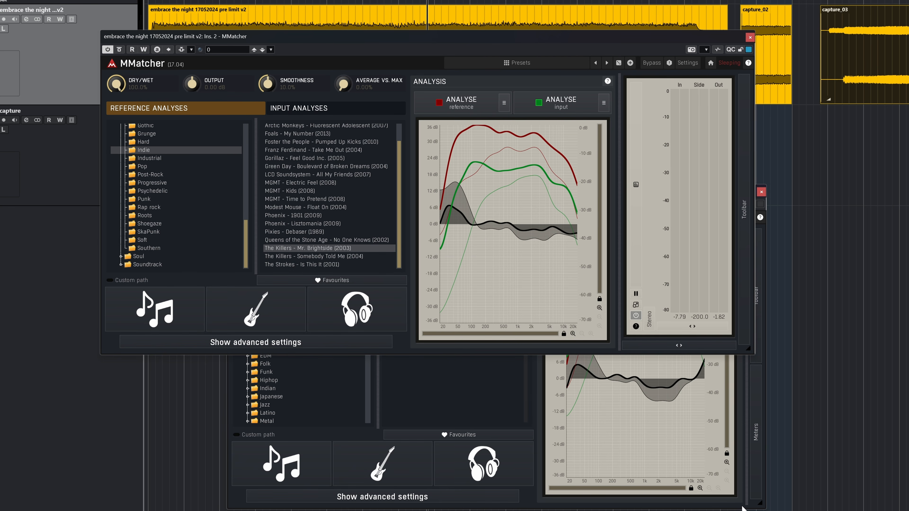
# Step: Arrange the Ins. 1 and Ins. 2 MMatcher windows and compare the two matches by alternating their bypass in the track's inserts
pyautogui.click(743, 509)
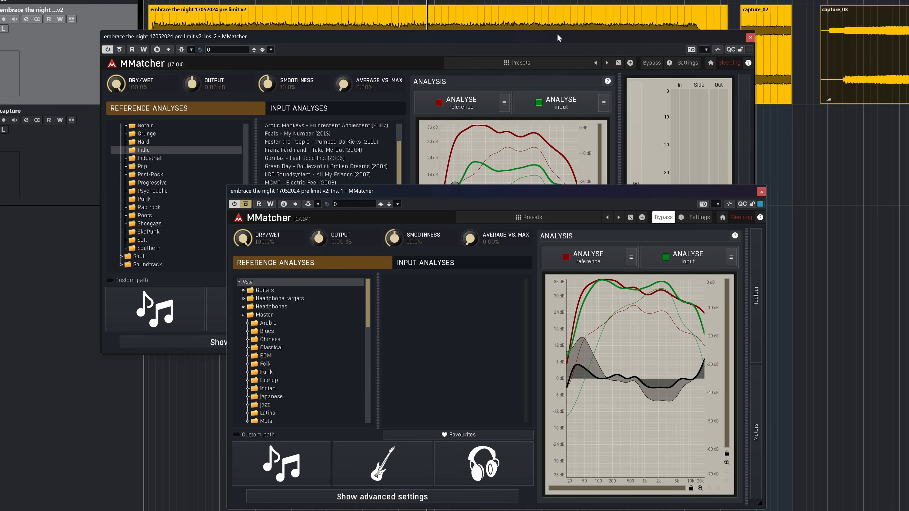
pyautogui.click(566, 36)
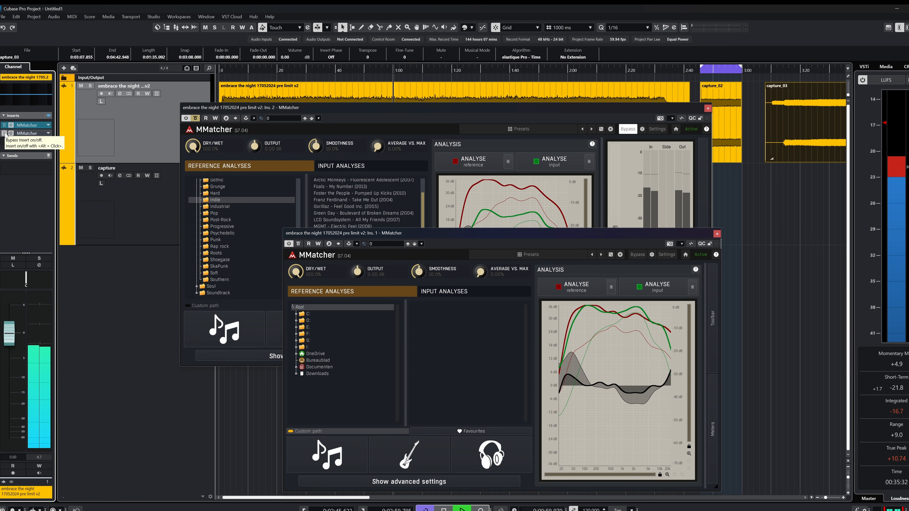
pyautogui.click(4, 134)
pyautogui.click(3, 125)
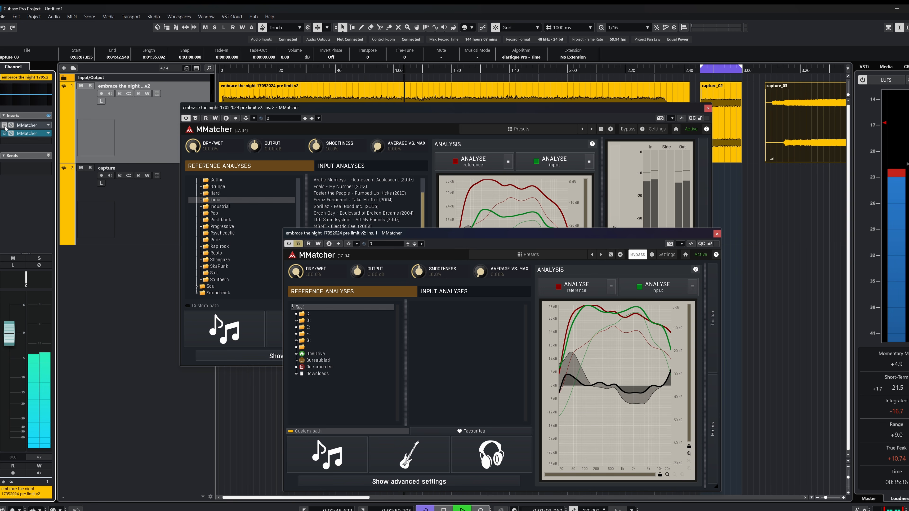
pyautogui.click(4, 125)
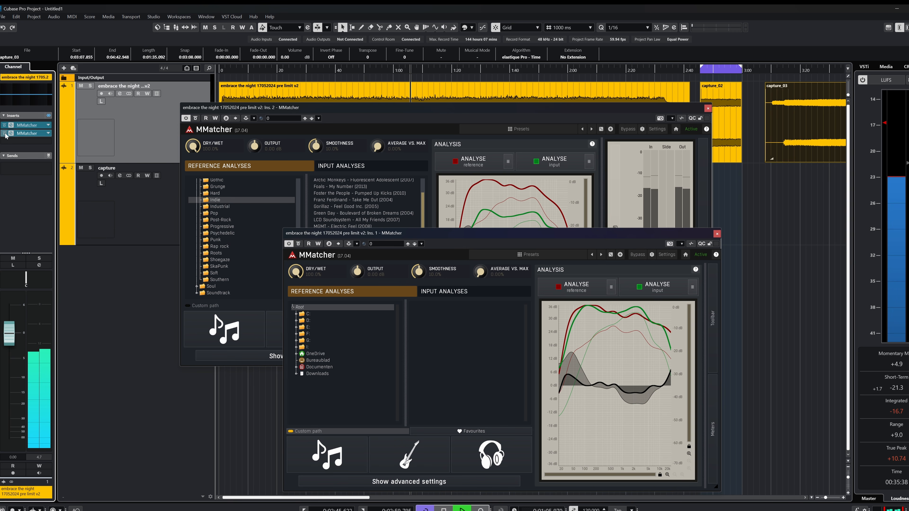
pyautogui.click(4, 134)
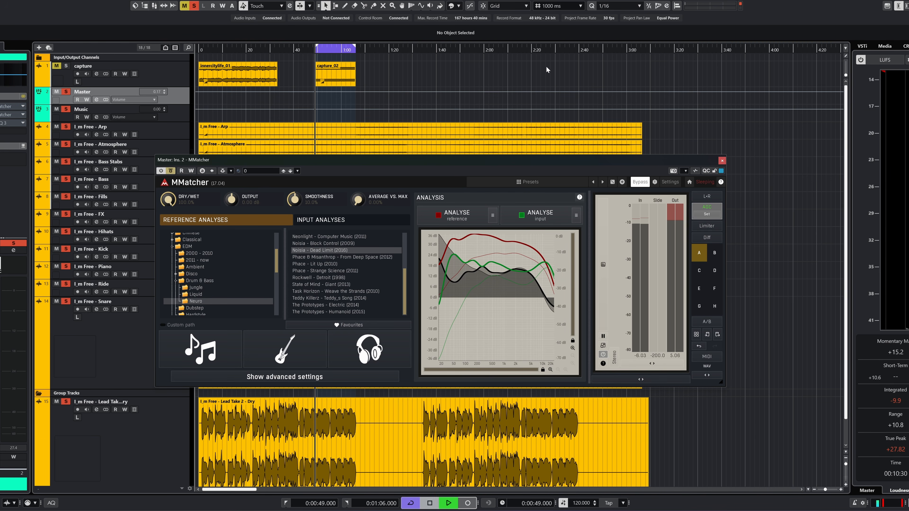
# Step: Play the Master mix, audition the Noisia - Dead Limit (2016) match in Ins. 2, and switch over to the opened Ins. 1 MMatcher
pyautogui.press('space')
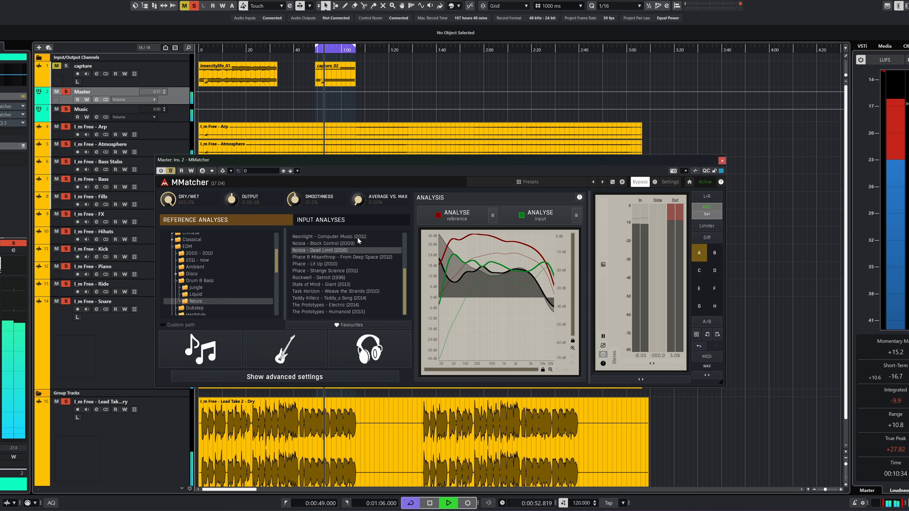
pyautogui.click(170, 171)
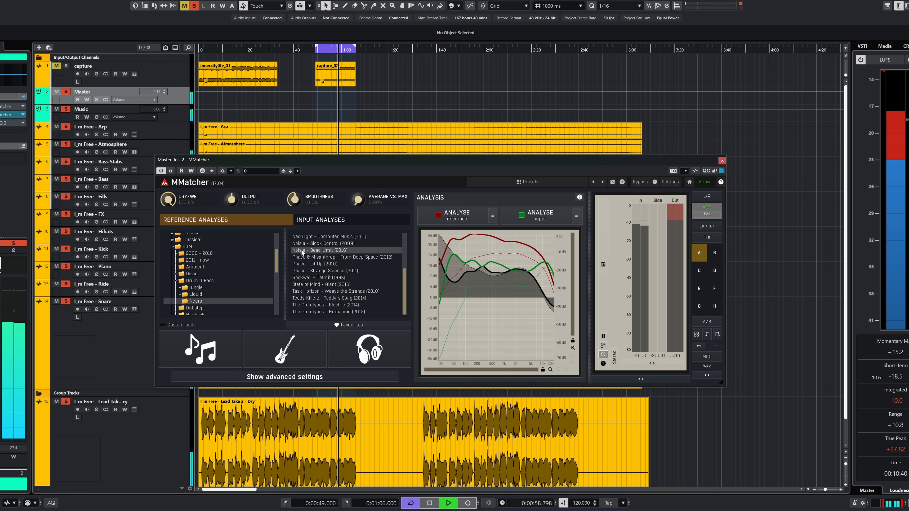
pyautogui.click(7, 106)
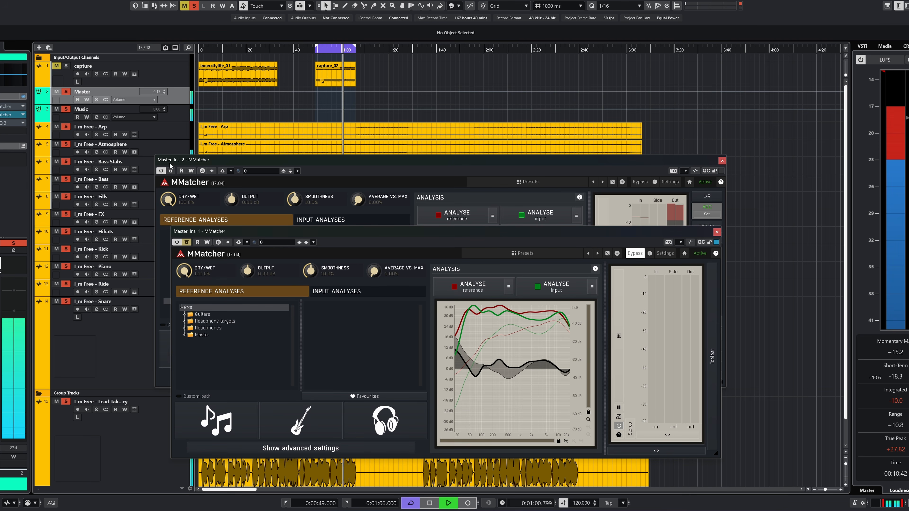
pyautogui.moveTo(248, 239); pyautogui.dragTo(260, 169)
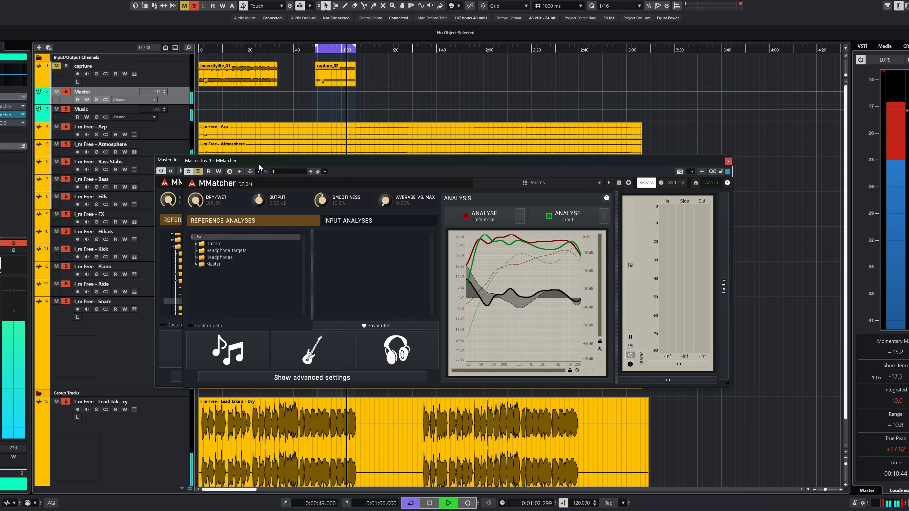
pyautogui.click(200, 174)
pyautogui.click(171, 172)
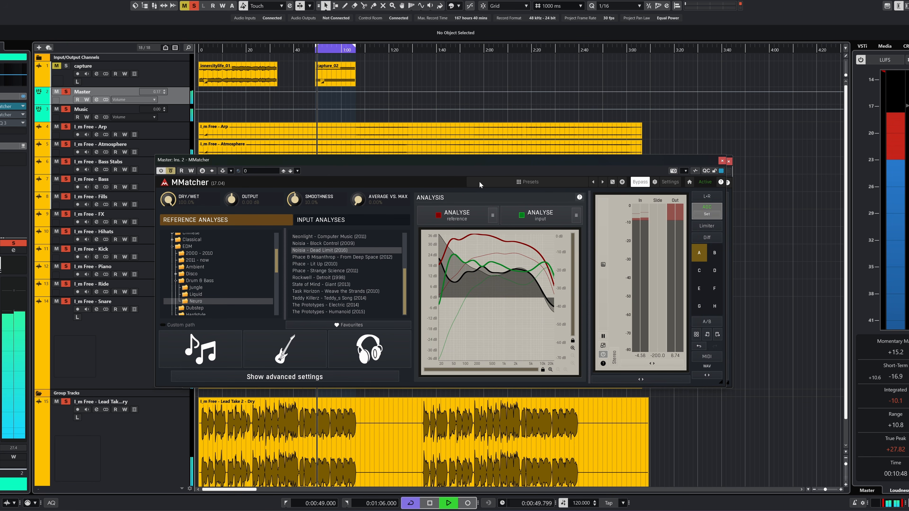
# Step: Stagger the two Master MMatcher windows and compare the audio by soloing only the capture track, followed by only the Master track
pyautogui.moveTo(621, 160); pyautogui.dragTo(613, 186)
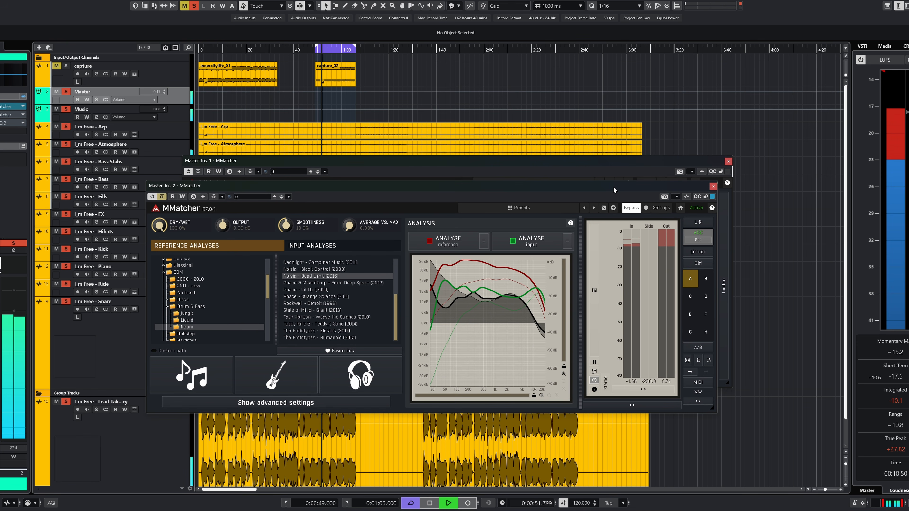
pyautogui.click(586, 166)
pyautogui.moveTo(524, 162); pyautogui.dragTo(527, 160)
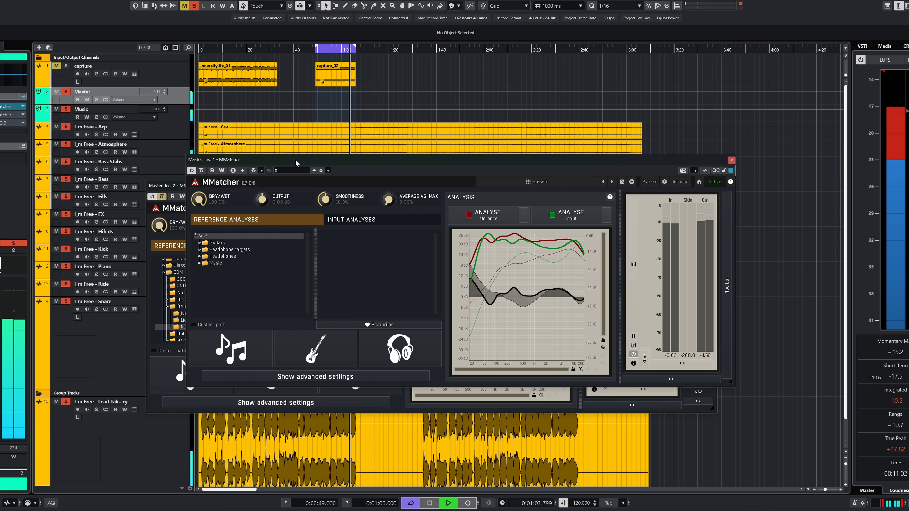
pyautogui.keyDown('ctrl'); pyautogui.click(65, 66); pyautogui.keyUp('ctrl')
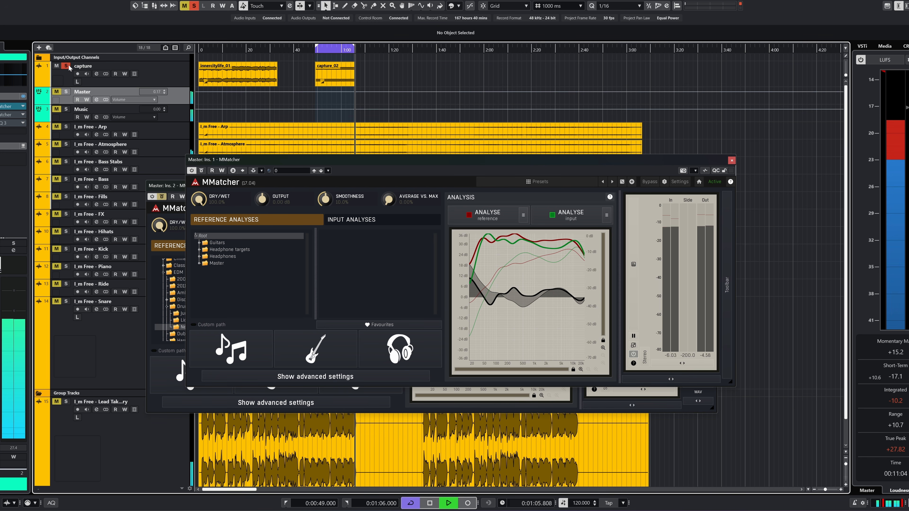
pyautogui.keyDown('ctrl'); pyautogui.click(65, 92); pyautogui.keyUp('ctrl')
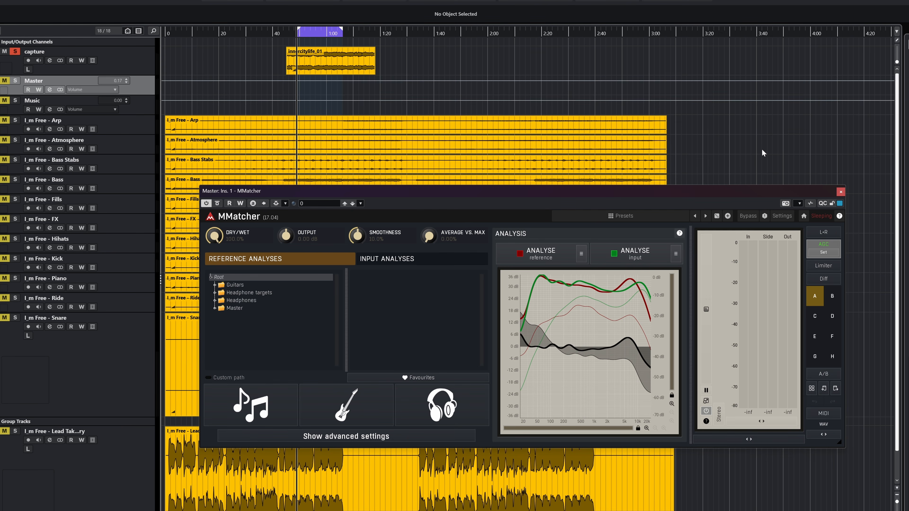
# Step: Play the loop with Master soloed and audition the Goldie - Inner City Life (1995) match in Ins. 2 with Ins. 1 bypassed
pyautogui.press('space')
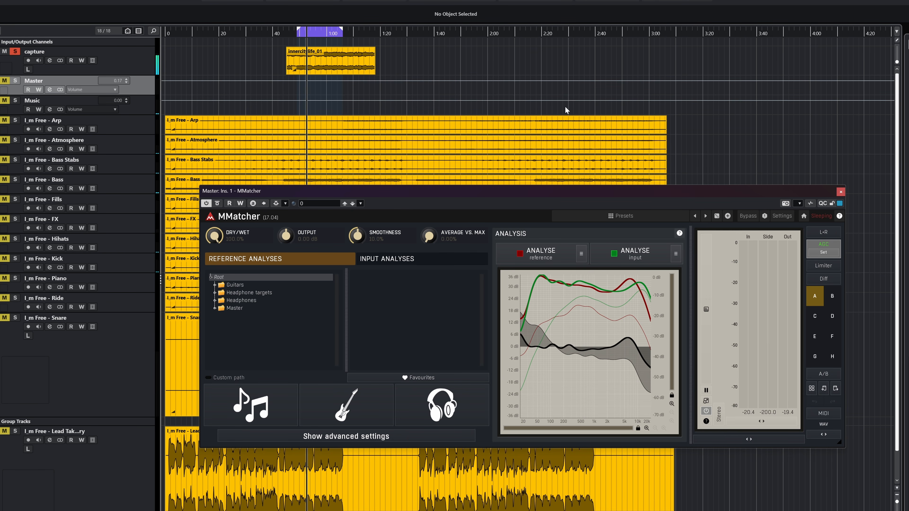
pyautogui.click(15, 81)
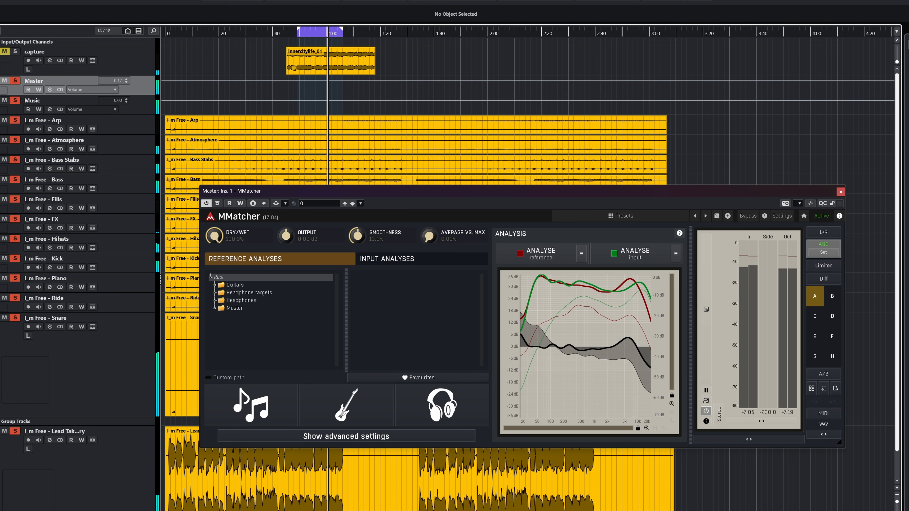
pyautogui.moveTo(365, 253); pyautogui.dragTo(376, 224)
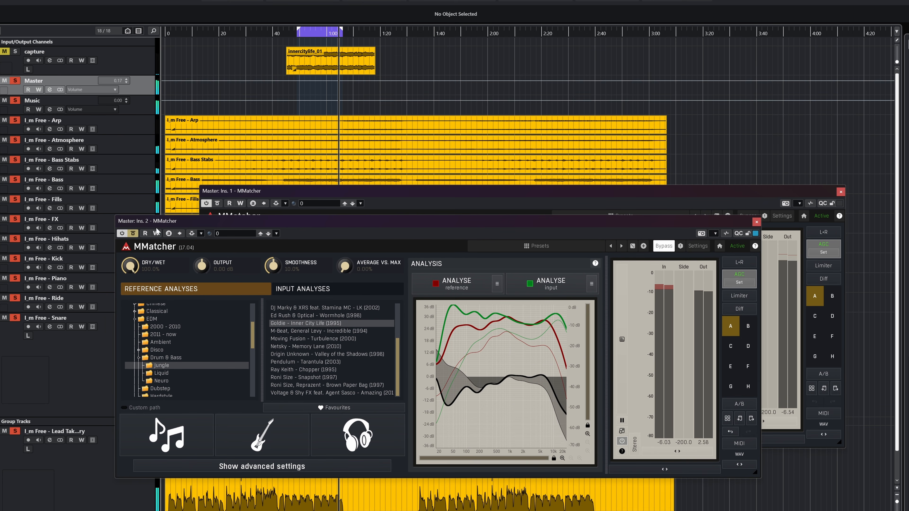
pyautogui.click(216, 204)
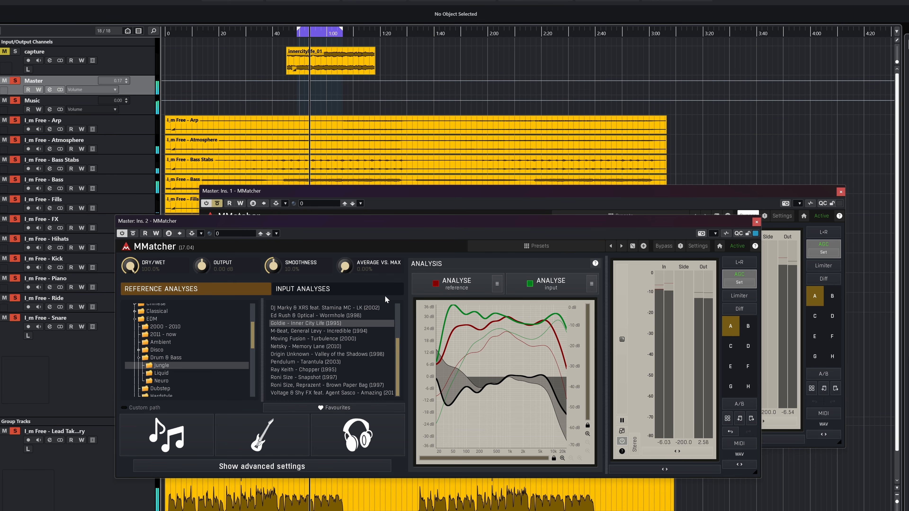
# Step: Compare the captured song with the mix by alternating exclusive solo between capture and Master, placing the Ins. 1 MMatcher window over Ins. 2
pyautogui.keyDown('ctrl'); pyautogui.click(16, 52); pyautogui.keyUp('ctrl')
pyautogui.keyDown('ctrl'); pyautogui.click(14, 81); pyautogui.keyUp('ctrl')
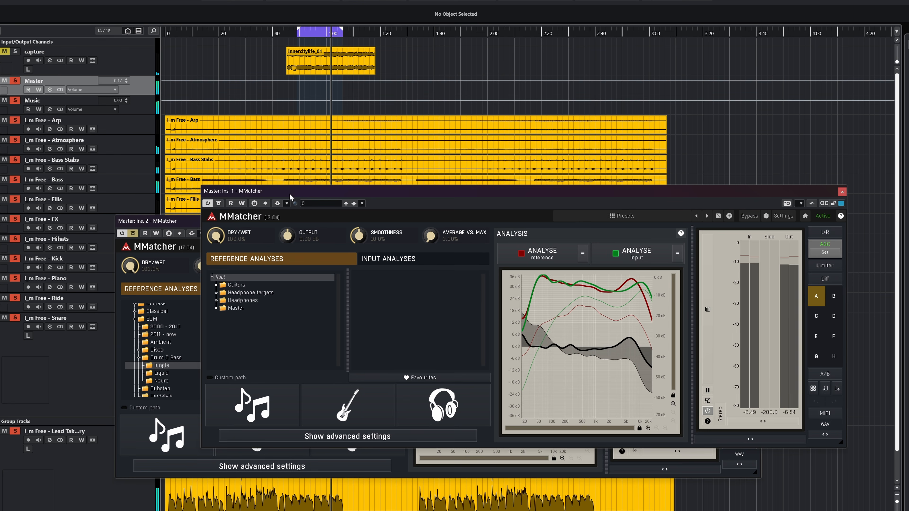
pyautogui.moveTo(272, 187); pyautogui.dragTo(239, 174)
pyautogui.keyDown('ctrl'); pyautogui.click(15, 81); pyautogui.keyUp('ctrl')
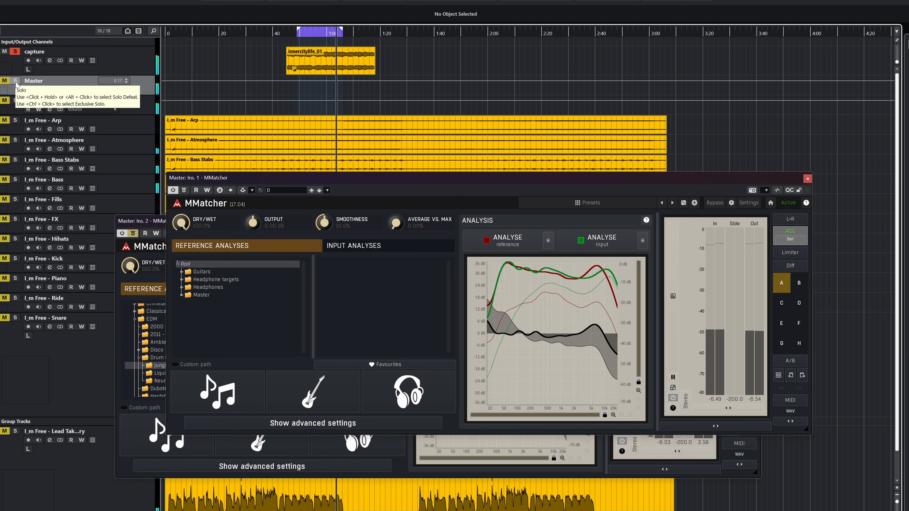
pyautogui.click(14, 81)
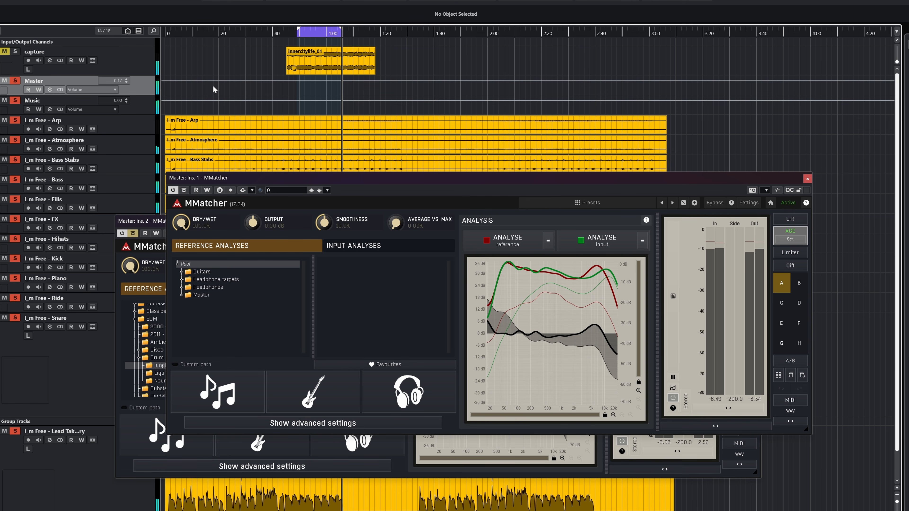